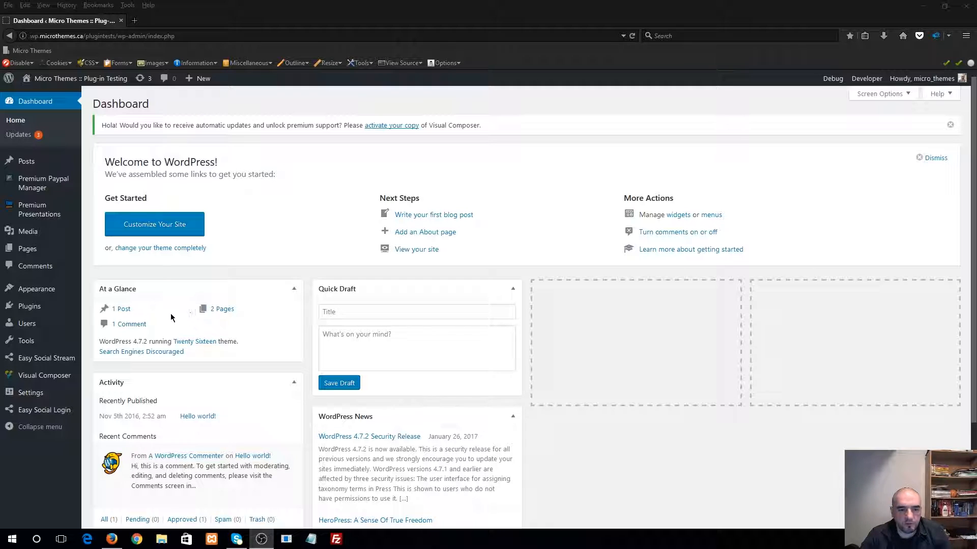
# - Open the Easy Social Stream plugin's Twitter settings and keep Enable Twitter Stream set to Yes
pyautogui.moveTo(40, 362)
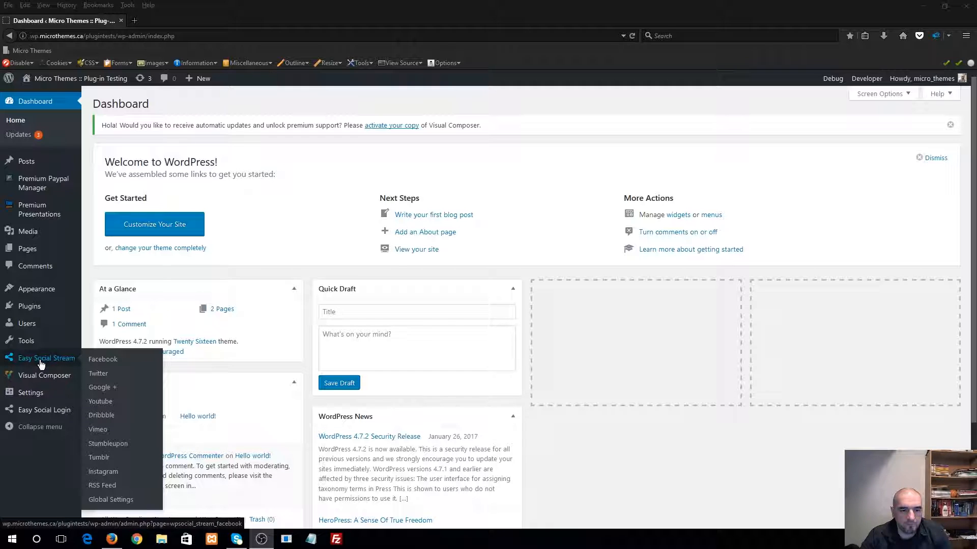
pyautogui.click(106, 374)
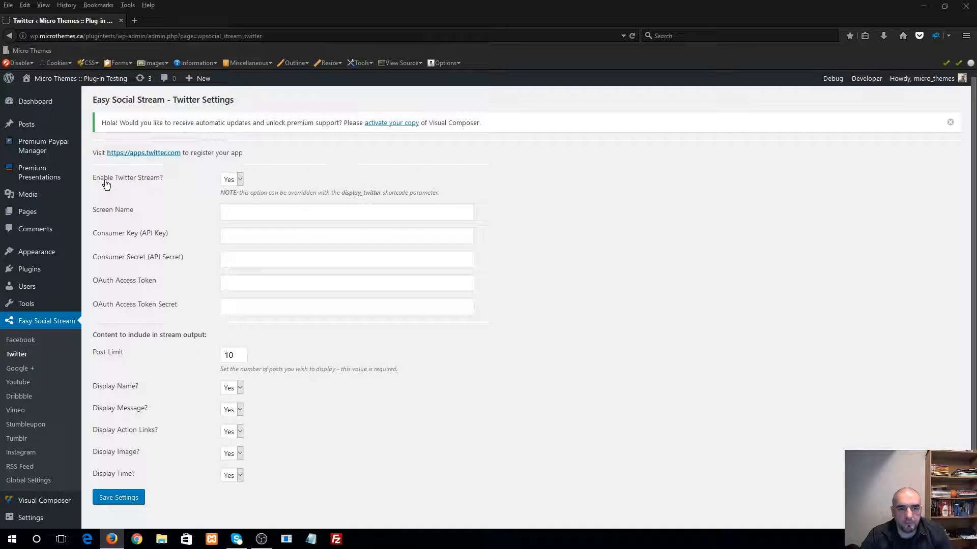
pyautogui.click(227, 182)
pyautogui.click(233, 189)
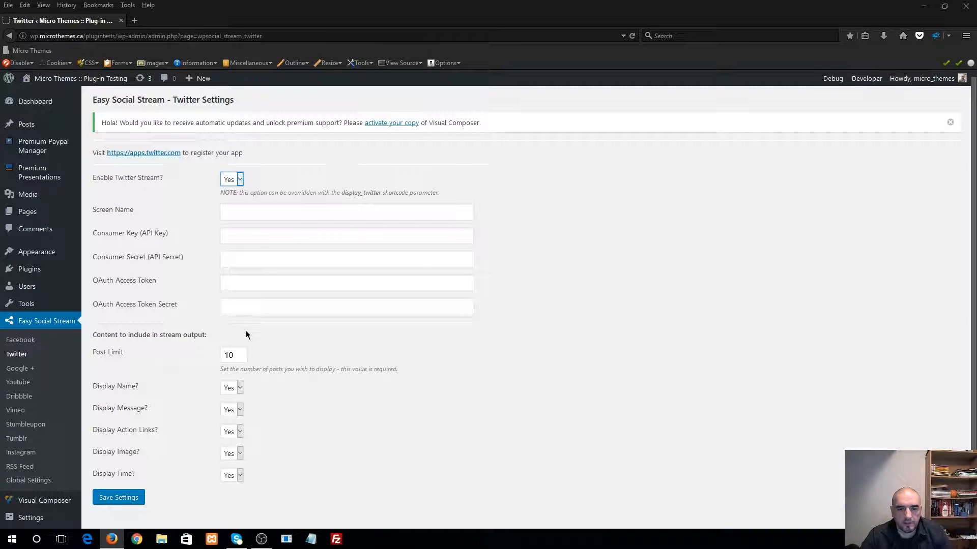
pyautogui.doubleClick(237, 355)
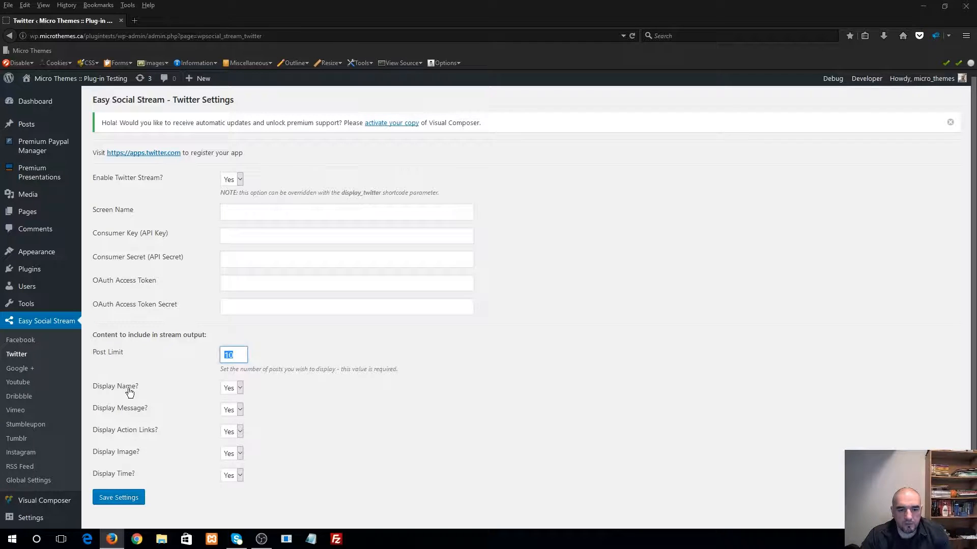
pyautogui.click(297, 439)
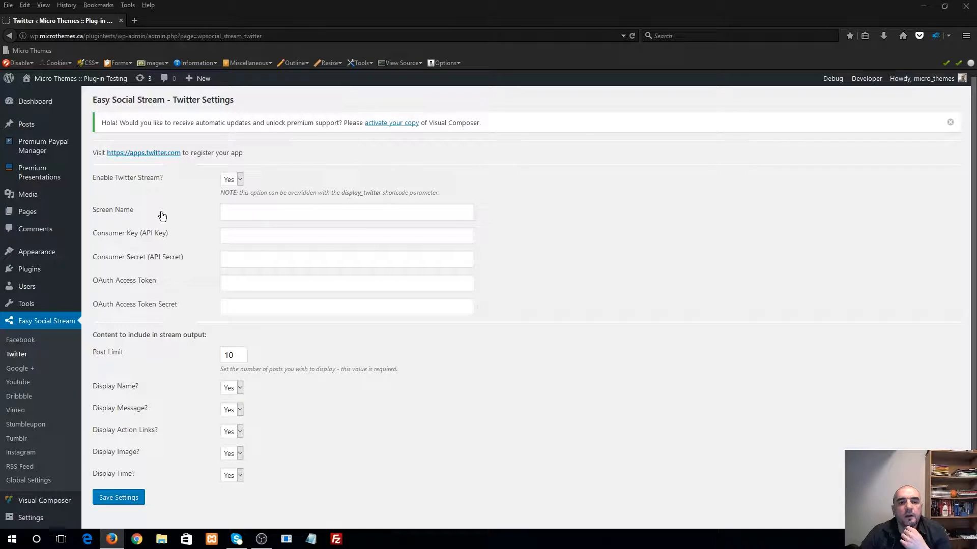
# - Go to the linked apps.twitter.com site and log in with the saved Twitter account
pyautogui.click(159, 154)
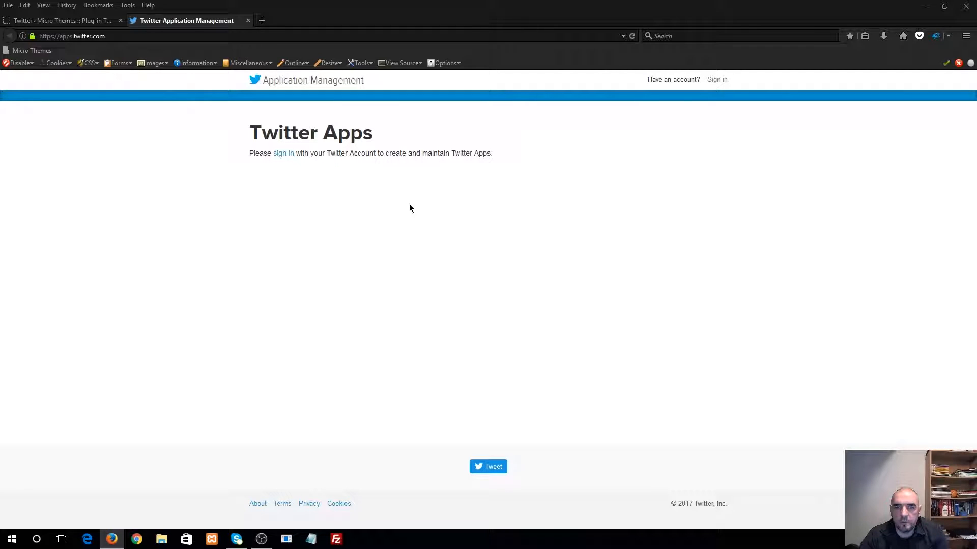
pyautogui.click(284, 153)
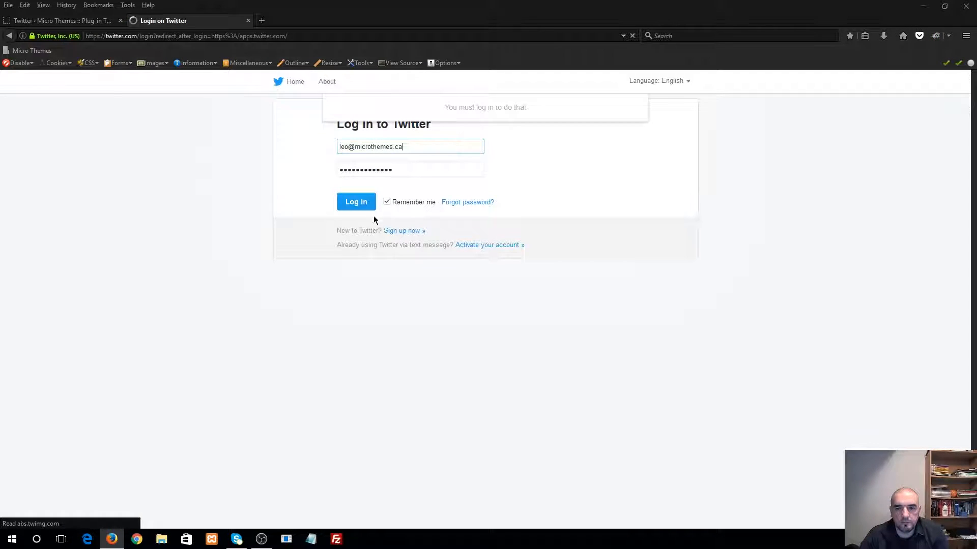
pyautogui.click(363, 205)
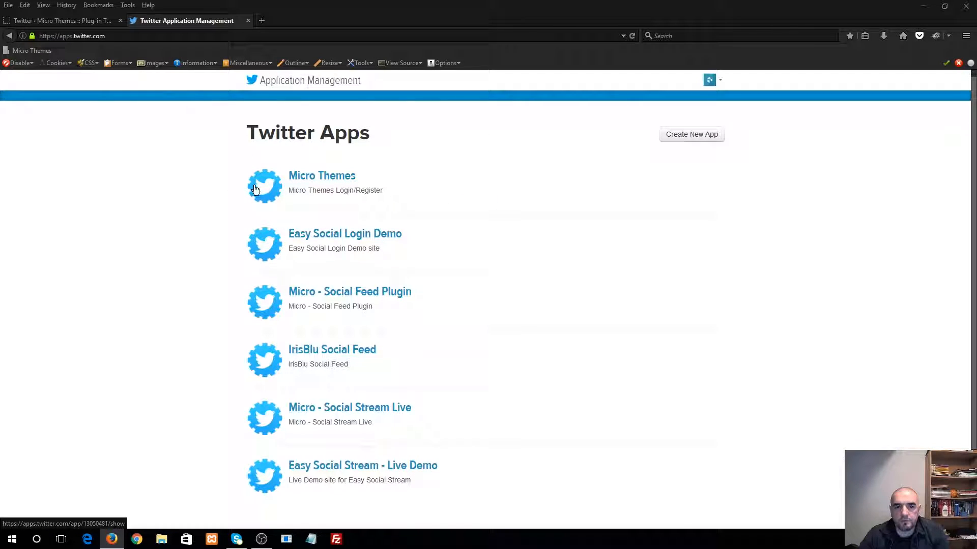
# - Start creating a new Twitter app and name it "Easy Social Stream video demo"
pyautogui.click(686, 138)
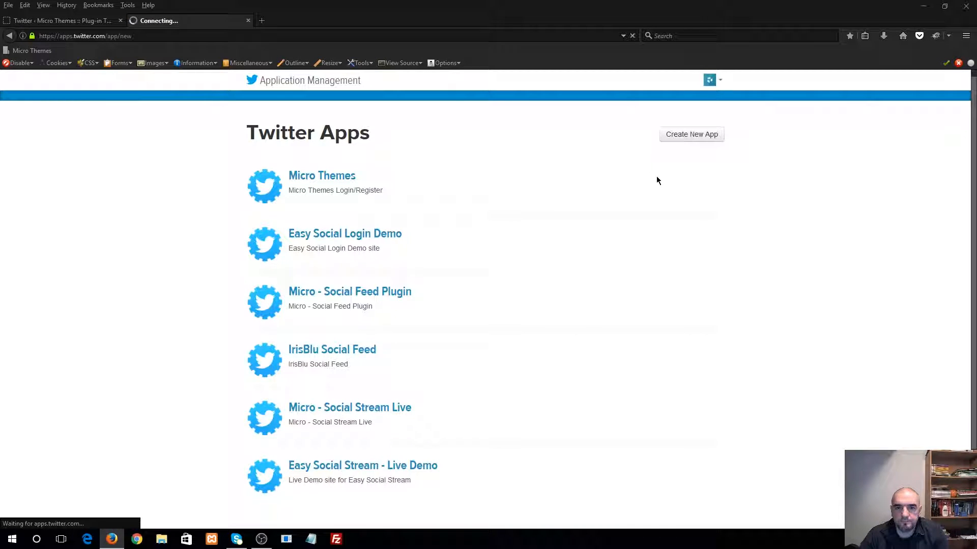
pyautogui.click(346, 212)
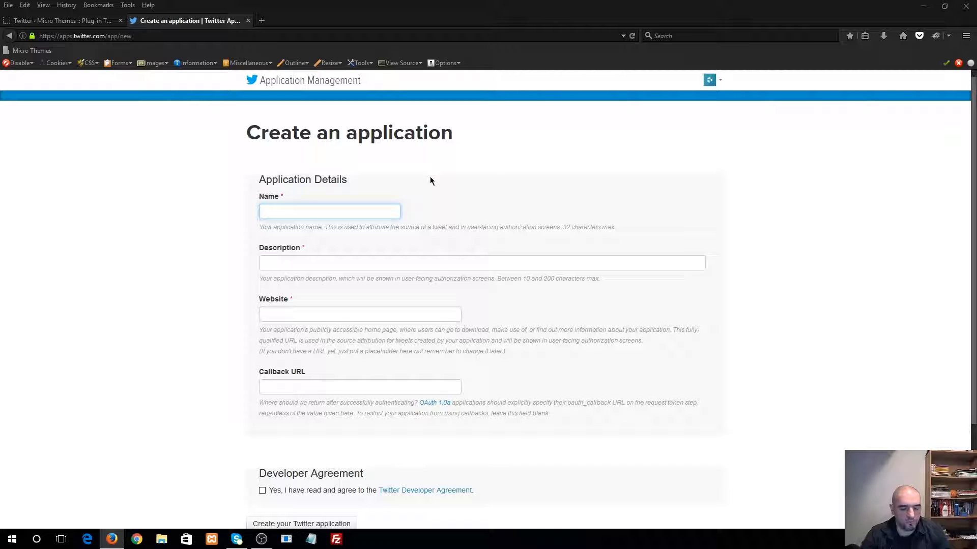
pyautogui.write('Easy')
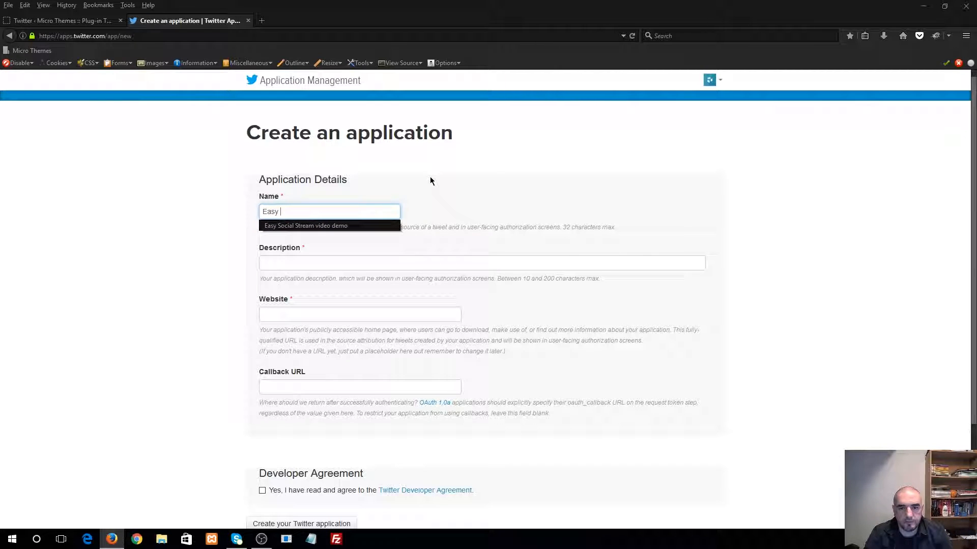
pyautogui.click(359, 227)
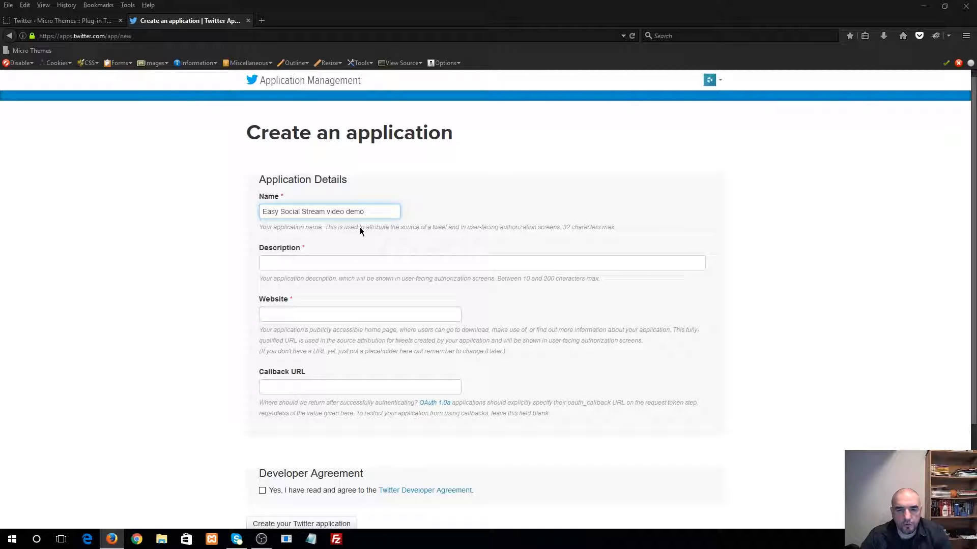
# - Copy the application name into the Description field as "Easy Social Stream video demo"
pyautogui.moveTo(364, 212); pyautogui.dragTo(261, 212)
pyautogui.hotkey('ctrl', 'c')
pyautogui.click(298, 267)
pyautogui.hotkey('ctrl', 'v')
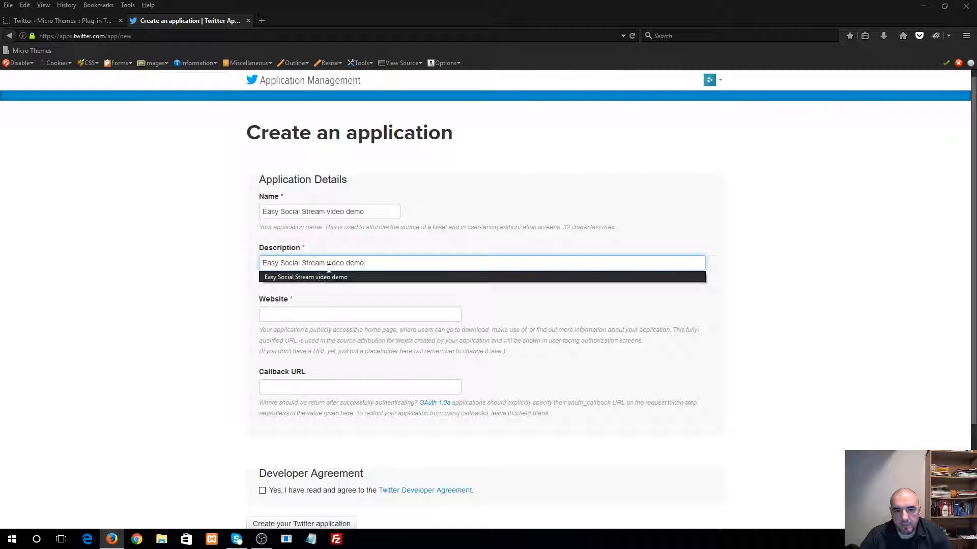
pyautogui.moveTo(376, 263); pyautogui.dragTo(222, 261)
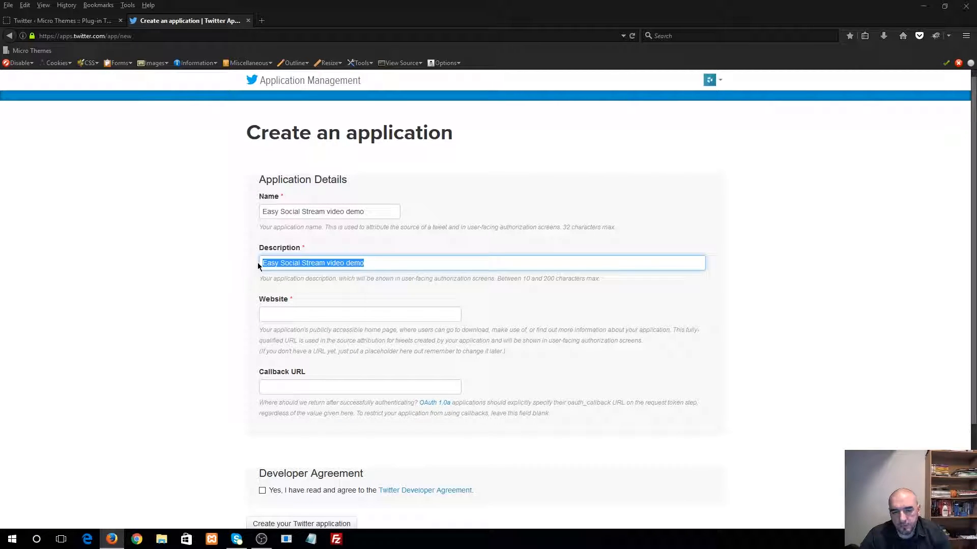
pyautogui.click(225, 236)
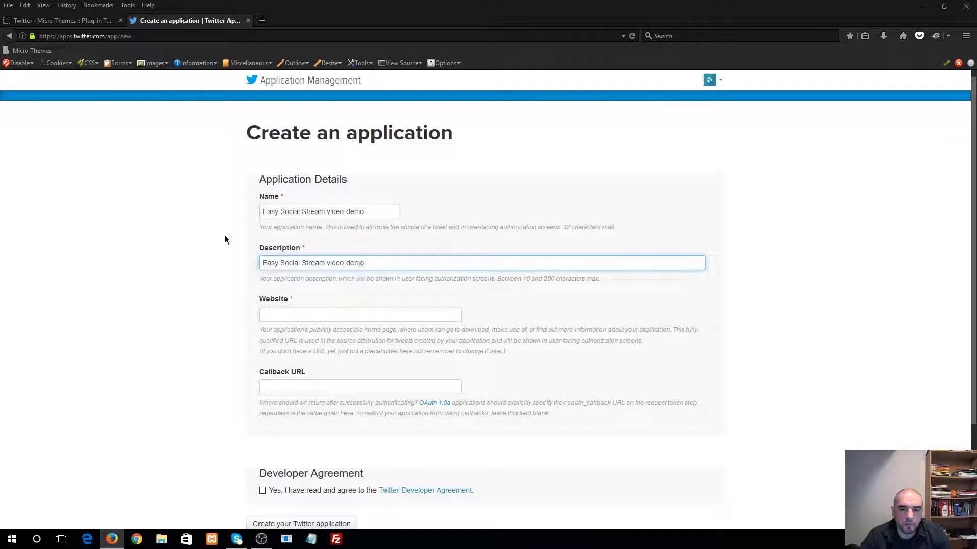
pyautogui.click(286, 316)
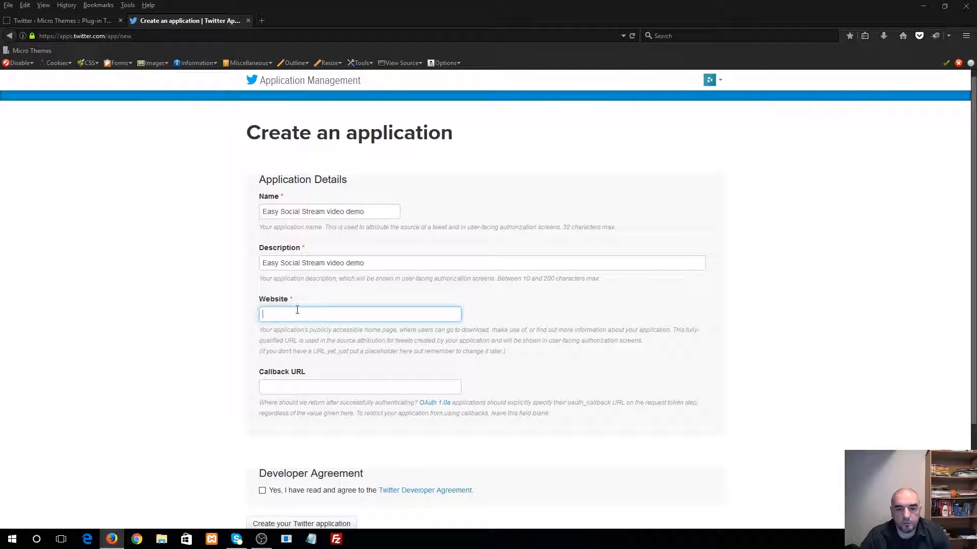
pyautogui.click(104, 23)
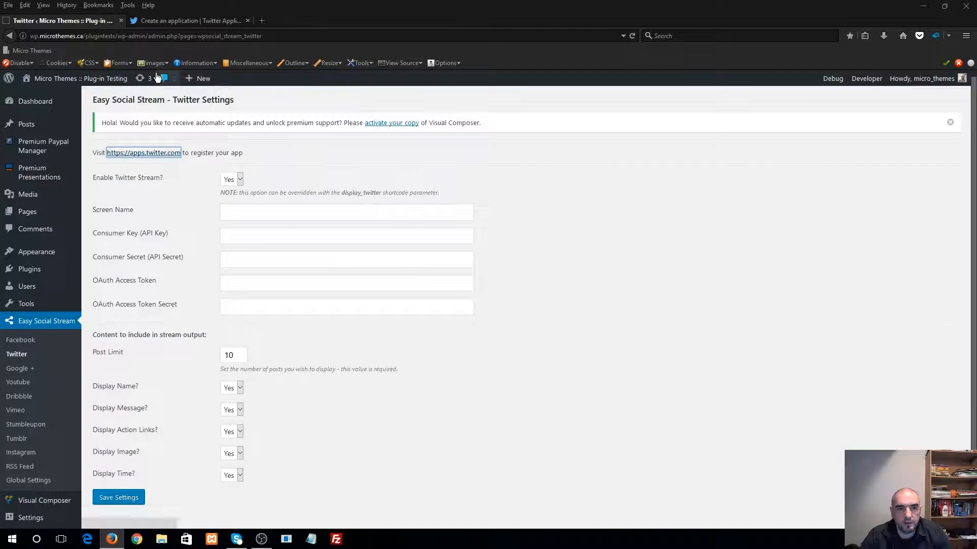
pyautogui.moveTo(116, 36); pyautogui.dragTo(20, 40)
pyautogui.hotkey('ctrl', 'c')
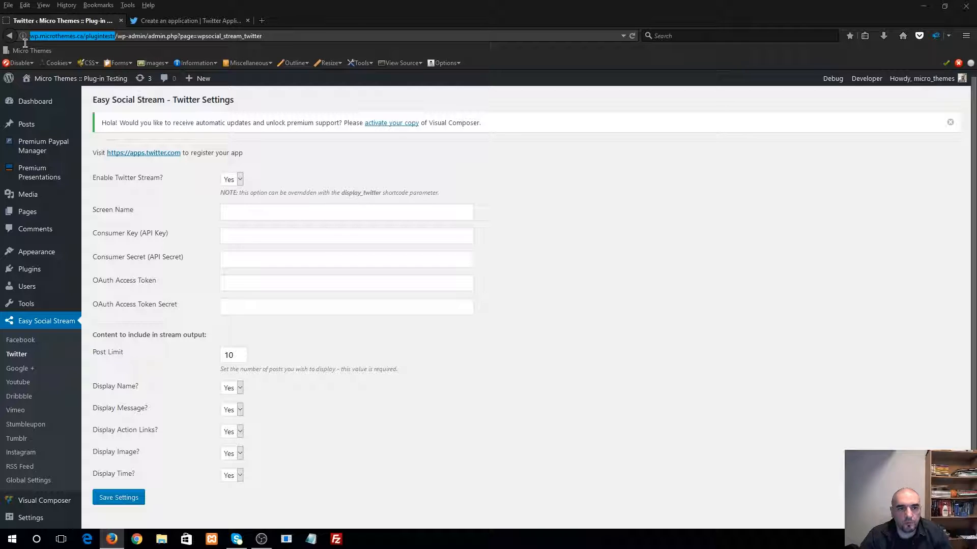
pyautogui.click(186, 20)
pyautogui.hotkey('ctrl', 'v')
pyautogui.click(200, 331)
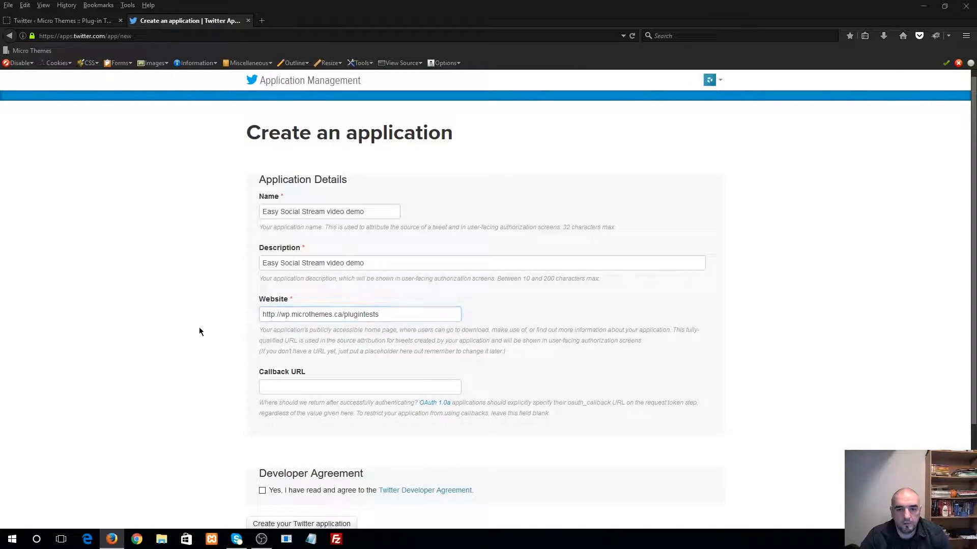
pyautogui.moveTo(394, 315); pyautogui.dragTo(211, 307)
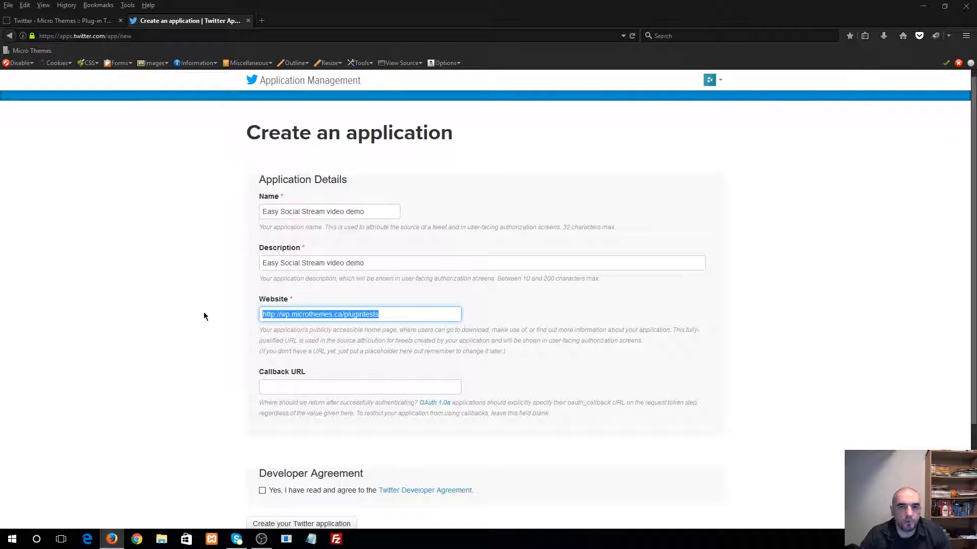
pyautogui.click(206, 317)
pyautogui.moveTo(390, 317); pyautogui.dragTo(207, 316)
pyautogui.click(216, 316)
pyautogui.moveTo(384, 316); pyautogui.dragTo(262, 325)
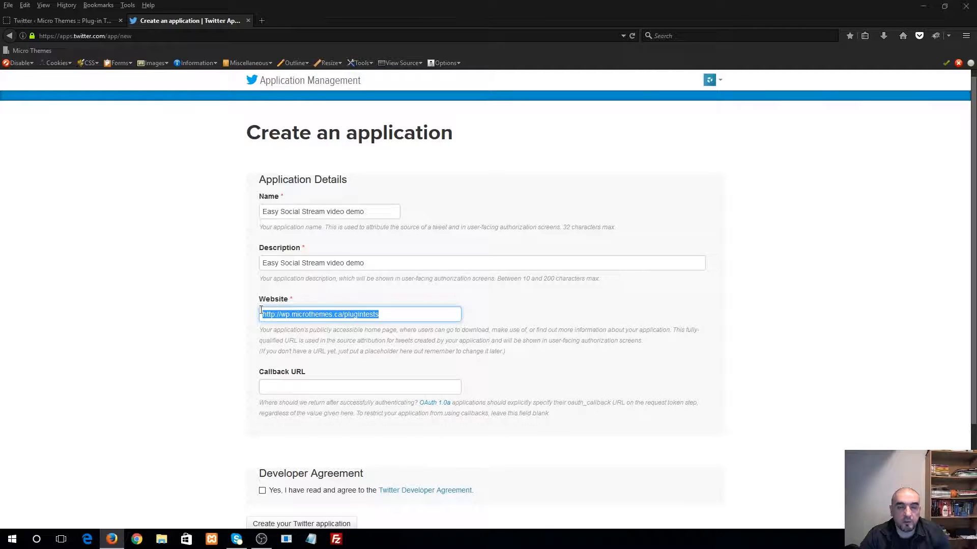
pyautogui.click(222, 319)
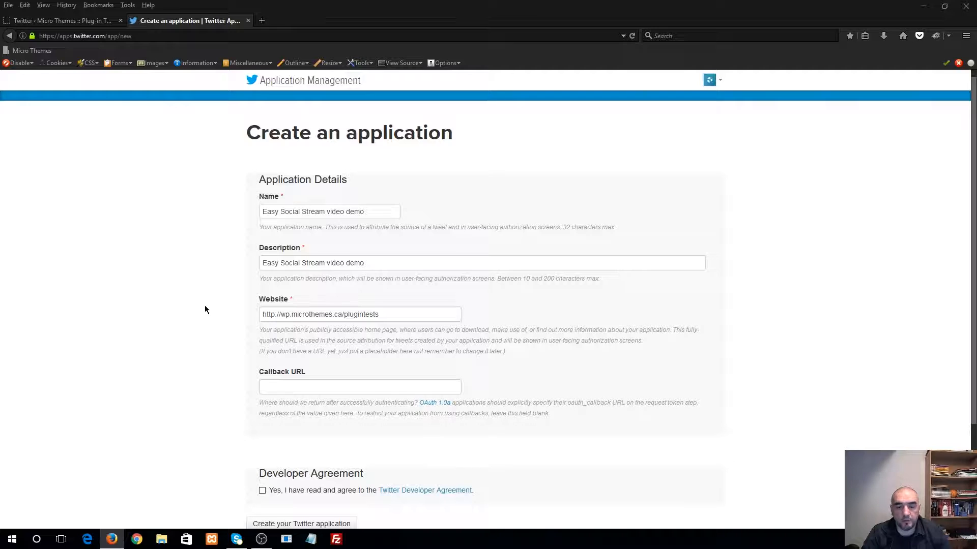
pyautogui.moveTo(384, 316); pyautogui.dragTo(234, 319)
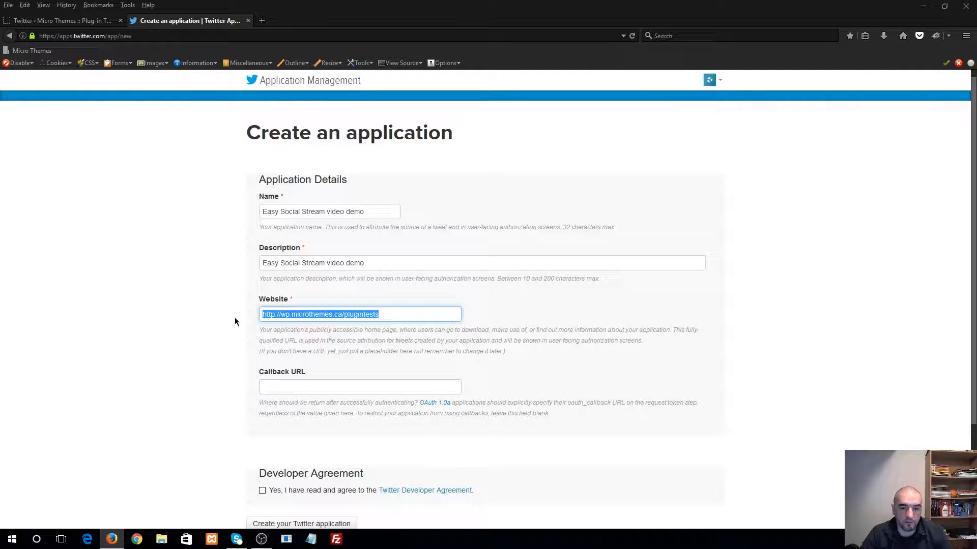
pyautogui.click(222, 362)
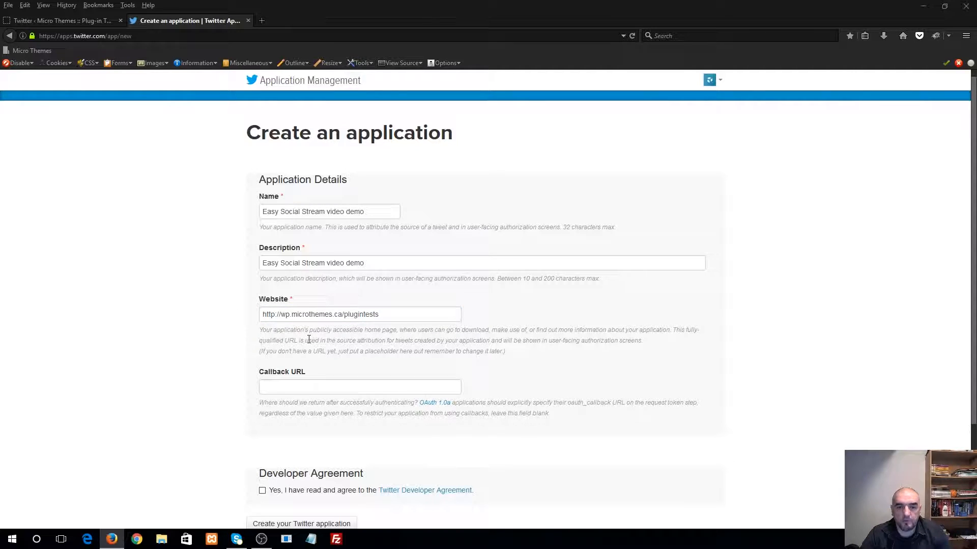
pyautogui.moveTo(393, 316); pyautogui.dragTo(260, 325)
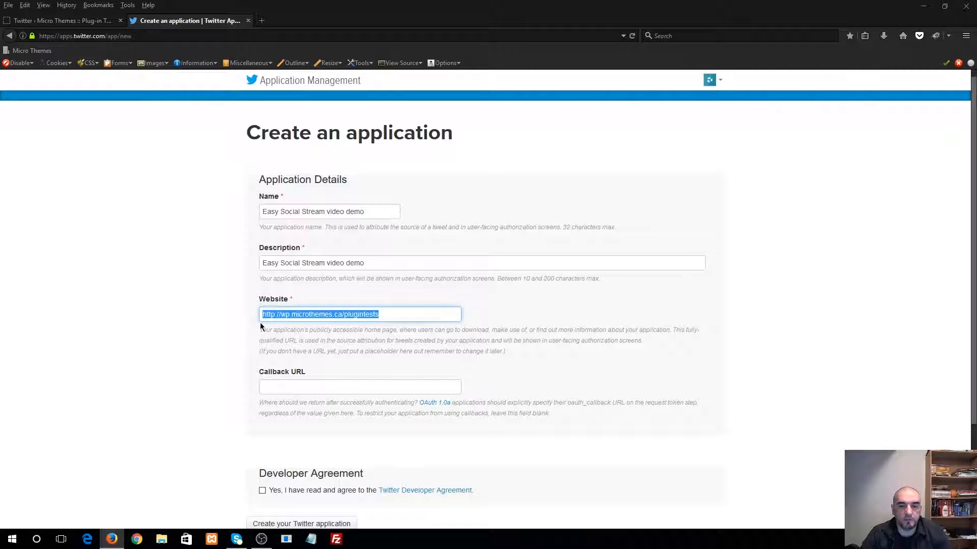
pyautogui.click(214, 317)
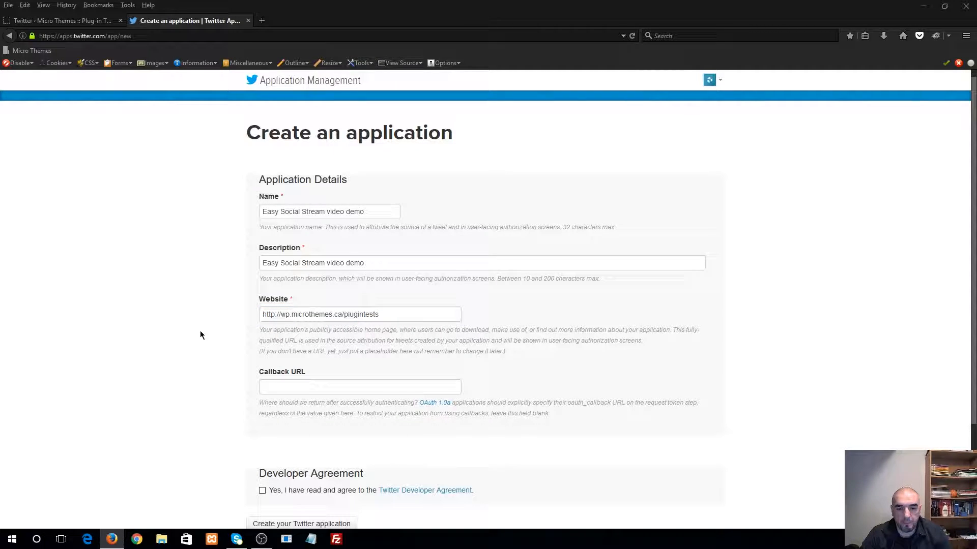
# - Leave the Callback URL blank, accept the Twitter Developer Agreement and create the Twitter application
pyautogui.scroll(-1, 187, 349)
pyautogui.click(278, 329)
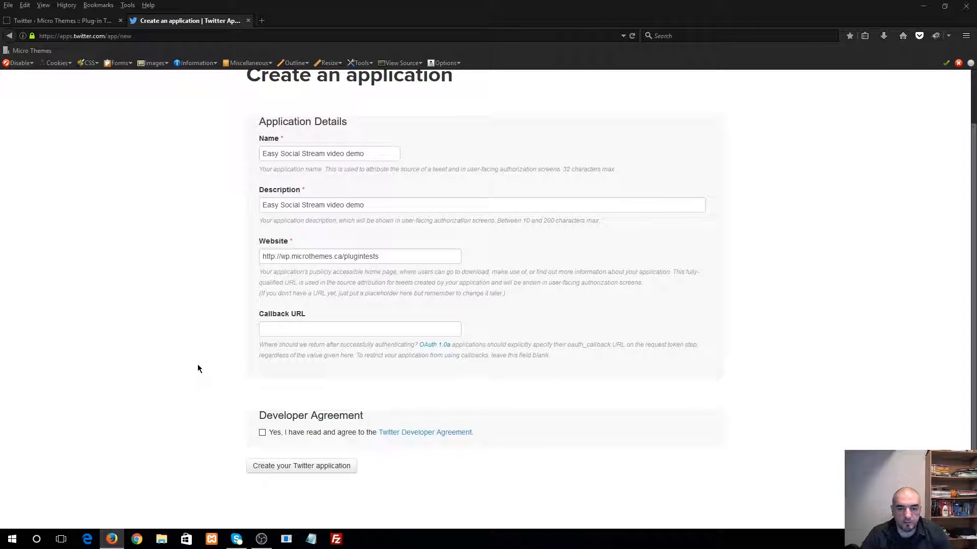
pyautogui.scroll(-2, 231, 426)
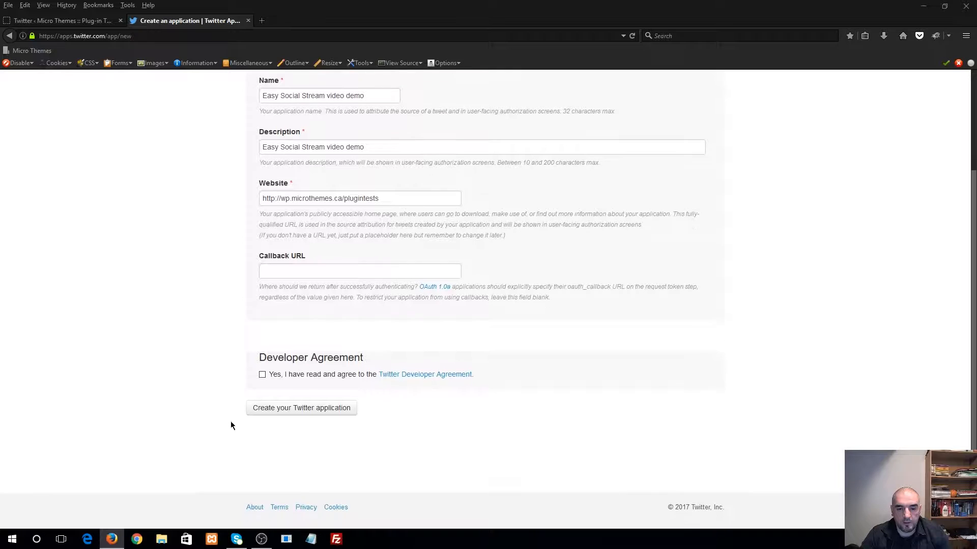
pyautogui.click(262, 376)
pyautogui.click(308, 407)
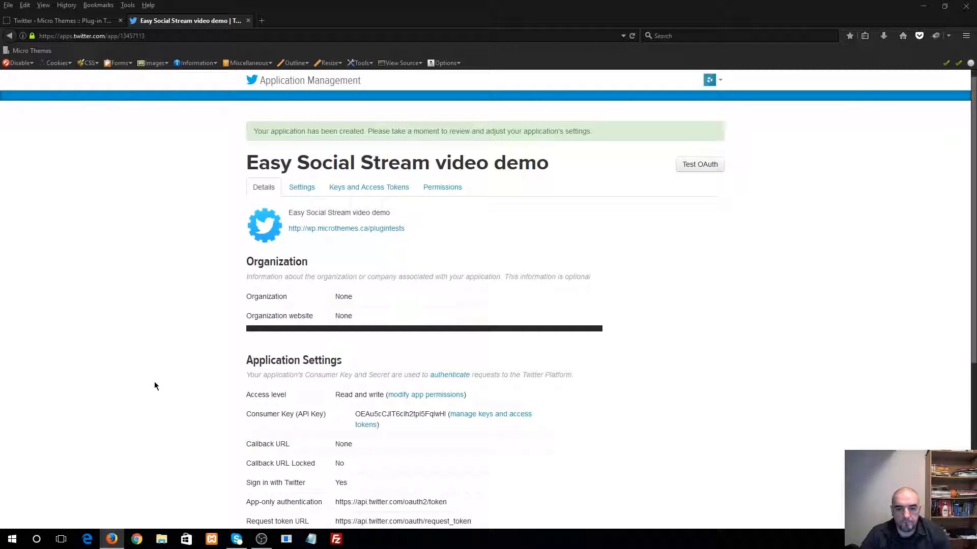
# - Open the keys and access tokens of the new Twitter application
pyautogui.scroll(-4, 154, 382)
pyautogui.scroll(4, 153, 379)
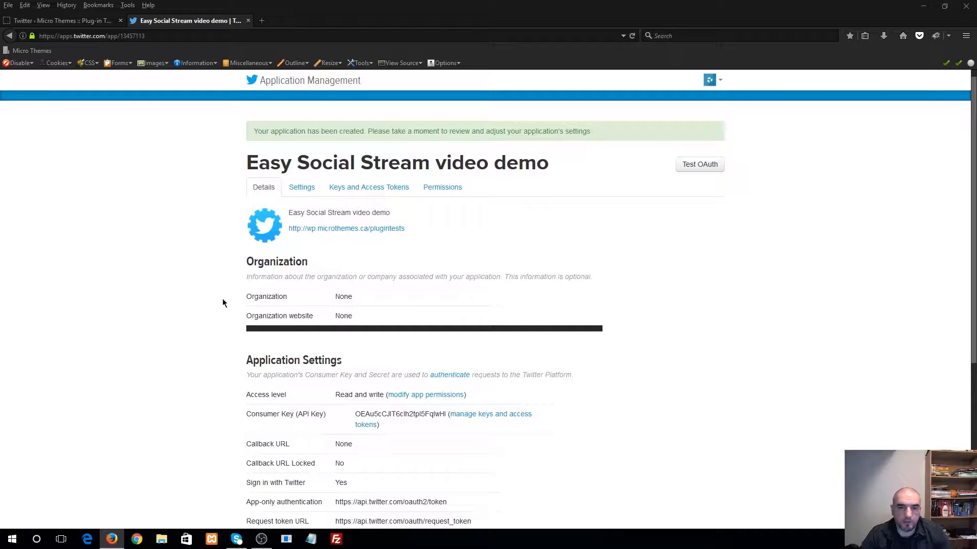
pyautogui.click(369, 192)
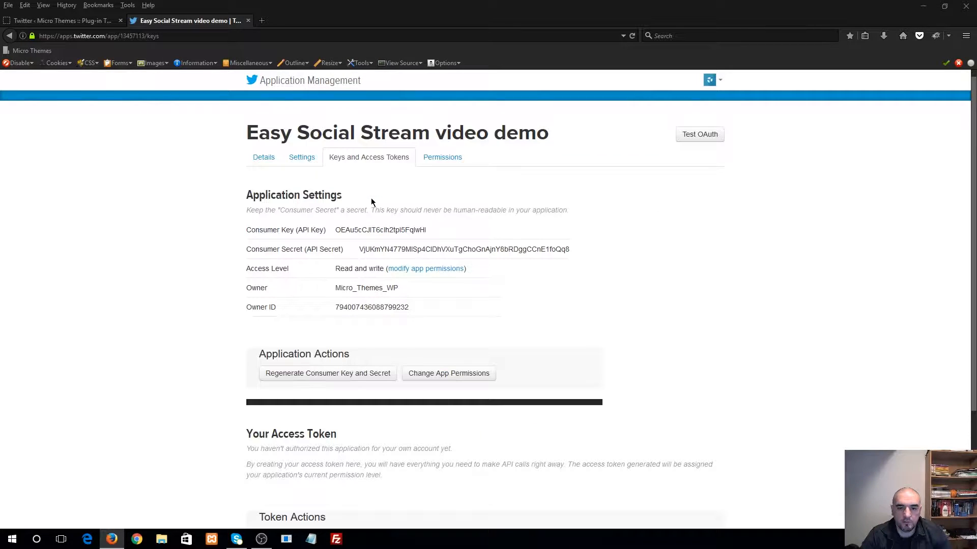
# - Copy the application's Consumer Key (API Key) into the matching field of the plugin's Twitter settings
pyautogui.moveTo(335, 230); pyautogui.dragTo(427, 231)
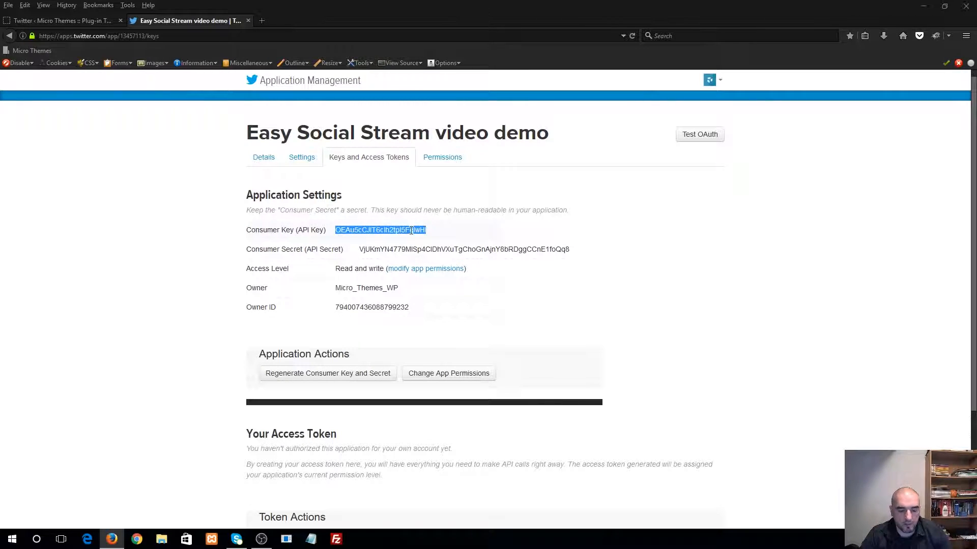
pyautogui.click(108, 27)
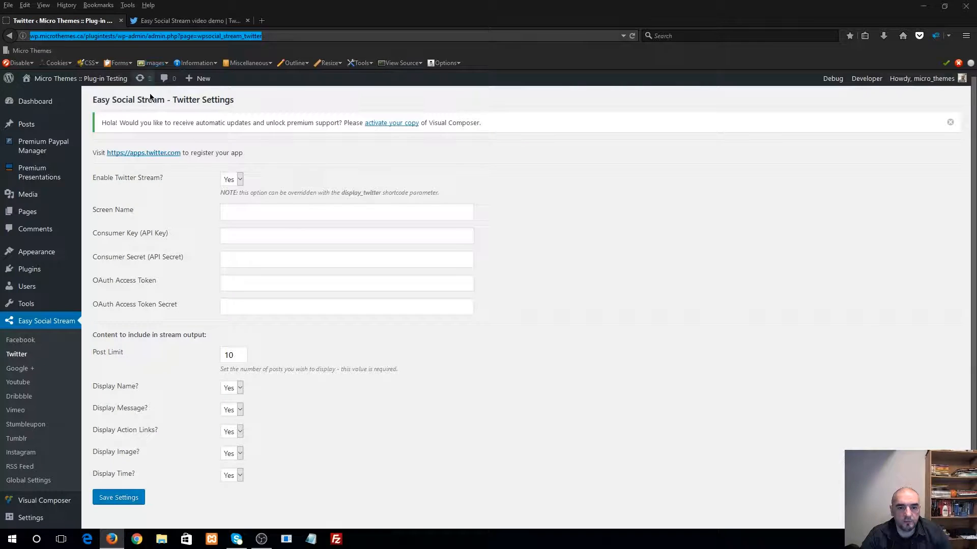
pyautogui.click(271, 235)
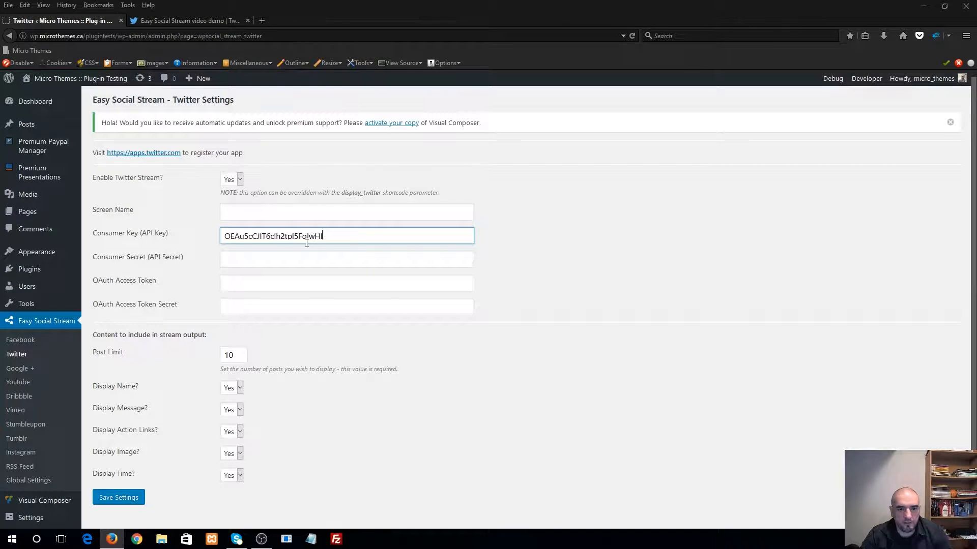
pyautogui.press('Home')
# - Copy the Twitter application's Consumer Secret (API Secret) into the matching field of the plugin's Twitter settings
pyautogui.click(196, 21)
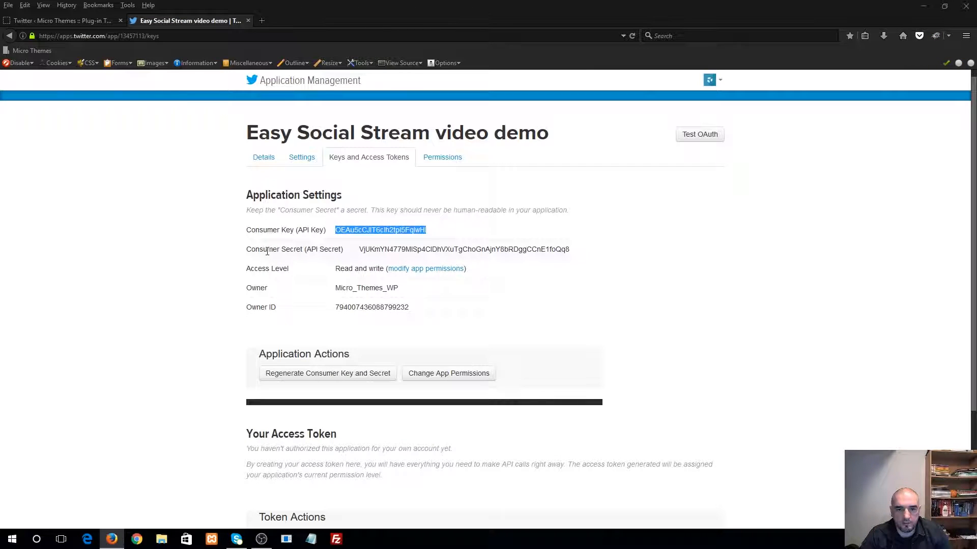
pyautogui.moveTo(359, 249); pyautogui.dragTo(569, 250)
pyautogui.hotkey('ctrl', 'c')
pyautogui.click(61, 20)
pyautogui.click(340, 260)
pyautogui.hotkey('ctrl', 'v')
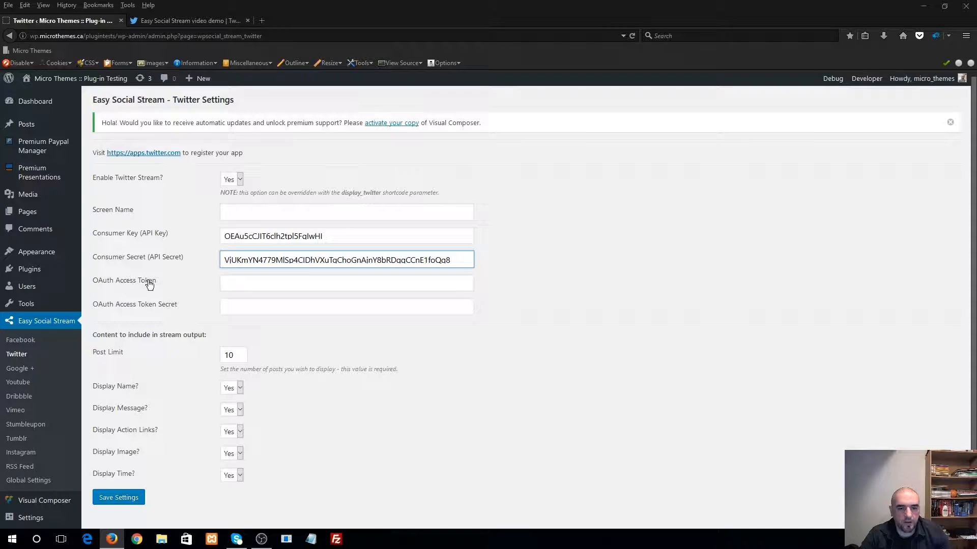
# - Create an access token for the Easy Social Stream video demo application on its keys and access tokens page
pyautogui.click(188, 20)
pyautogui.click(199, 299)
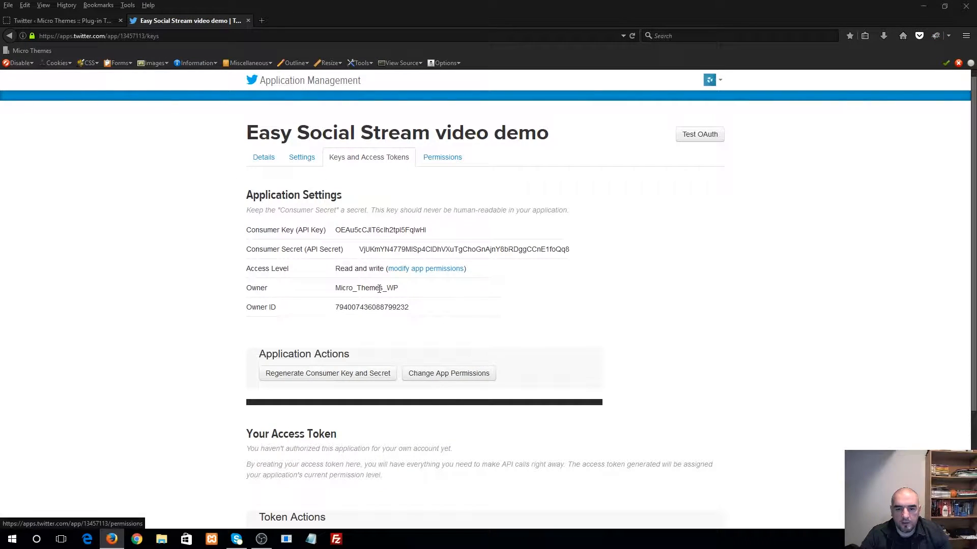
pyautogui.scroll(-2, 209, 320)
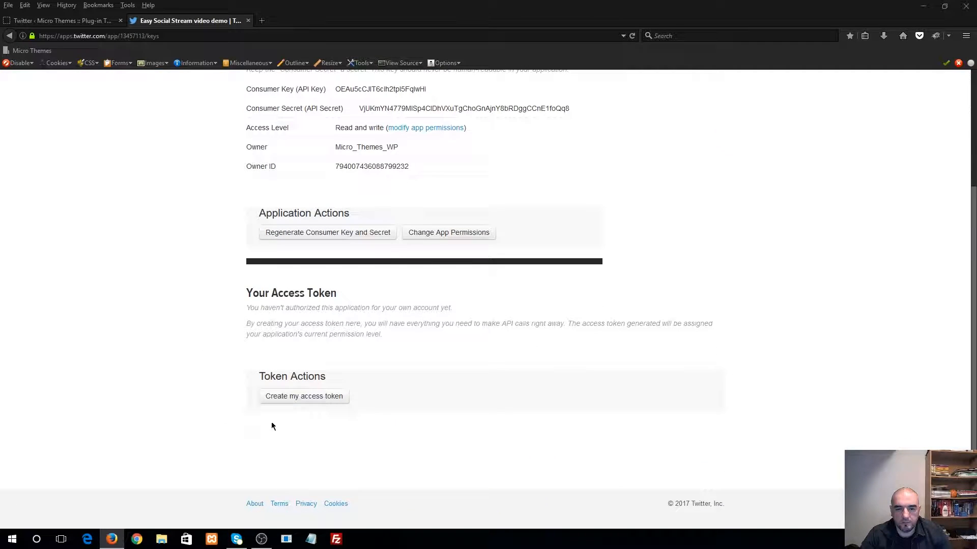
pyautogui.click(264, 406)
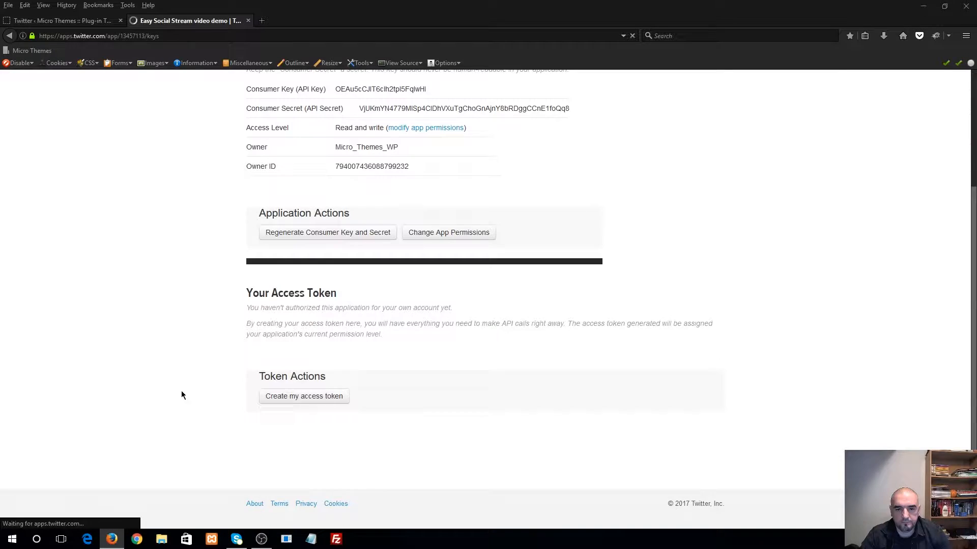
# - Copy the application's Access Token into the OAuth Access Token field of the plugin's Twitter settings
pyautogui.scroll(-5, 172, 370)
pyautogui.scroll(-2, 173, 373)
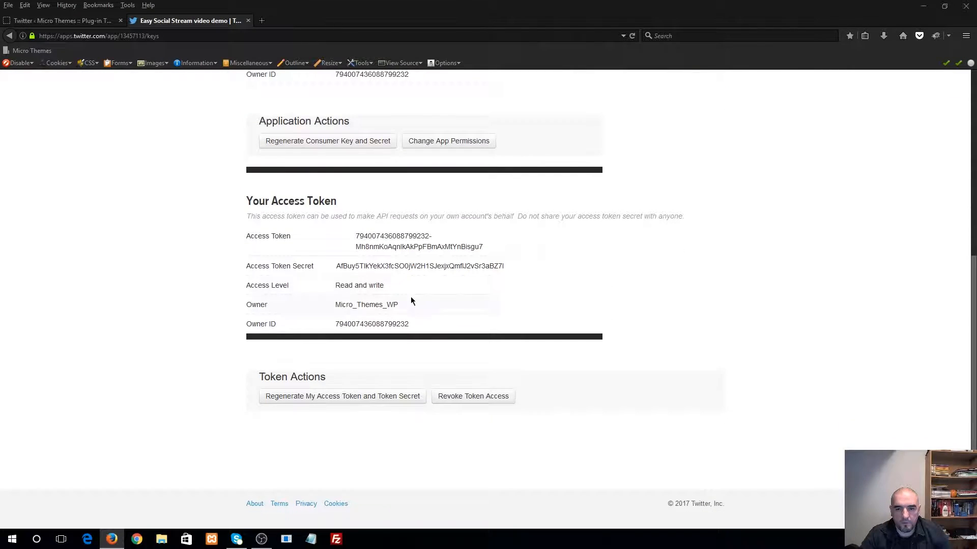
pyautogui.moveTo(356, 236); pyautogui.dragTo(489, 248)
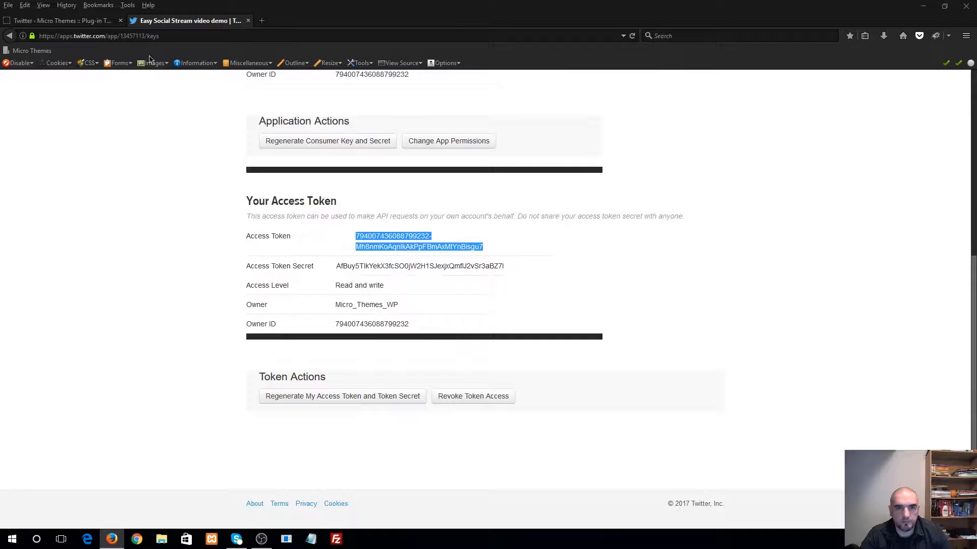
pyautogui.hotkey('ctrl', 'c')
pyautogui.hotkey('ctrl', 'Tab')
pyautogui.click(249, 284)
pyautogui.hotkey('ctrl', 'v')
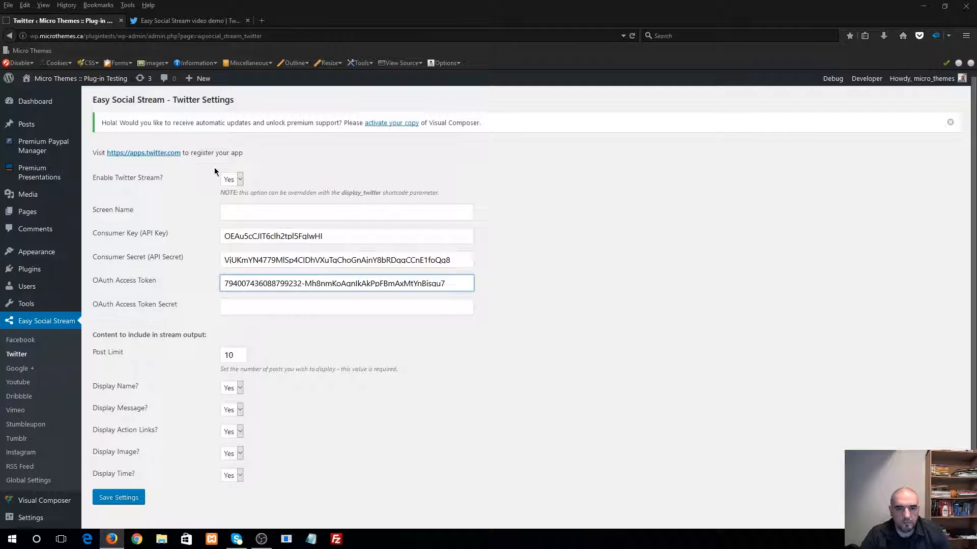
# - Copy the application's Access Token Secret into the OAuth Access Token Secret field of the plugin's Twitter settings
pyautogui.hotkey('ctrl', 'Tab')
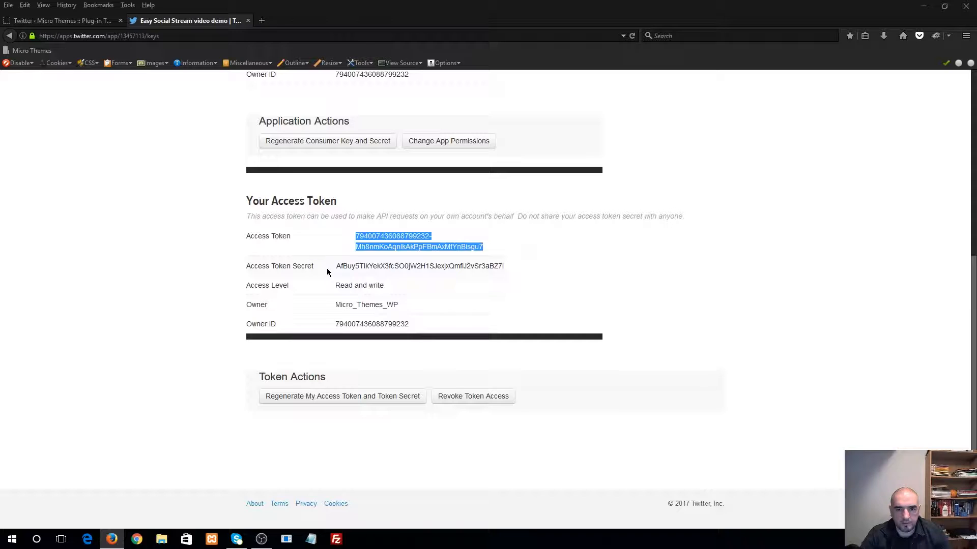
pyautogui.moveTo(335, 266); pyautogui.dragTo(505, 267)
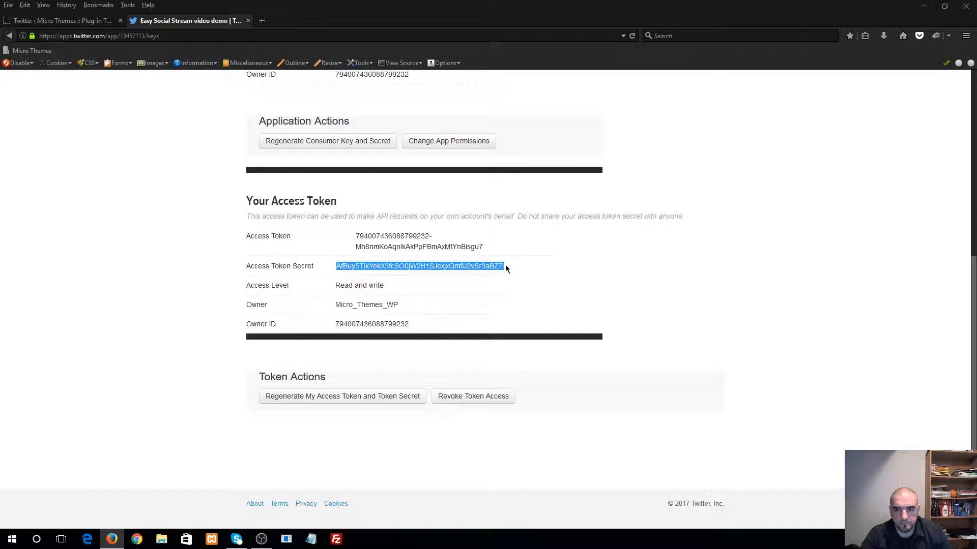
pyautogui.hotkey('ctrl', 'c')
pyautogui.hotkey('ctrl', 'Tab')
pyautogui.click(225, 307)
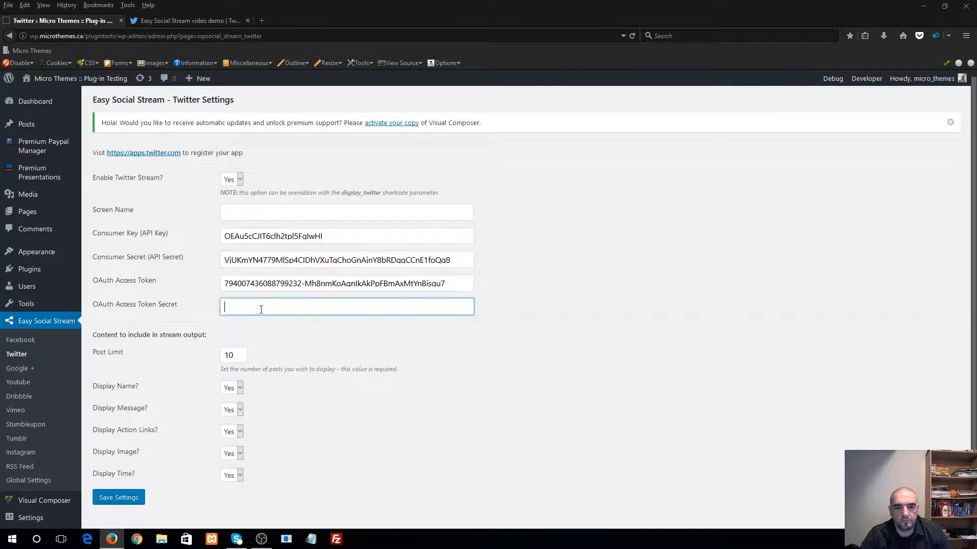
pyautogui.hotkey('ctrl', 'v')
# - Check the start and end of the pasted key, secret and token fields for stray spaces
pyautogui.click(225, 284)
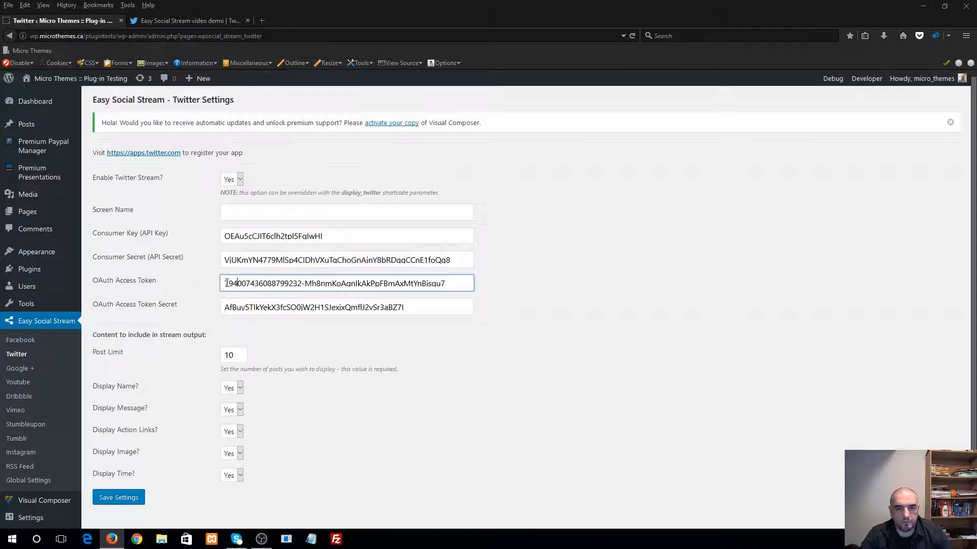
pyautogui.click(222, 259)
pyautogui.click(331, 236)
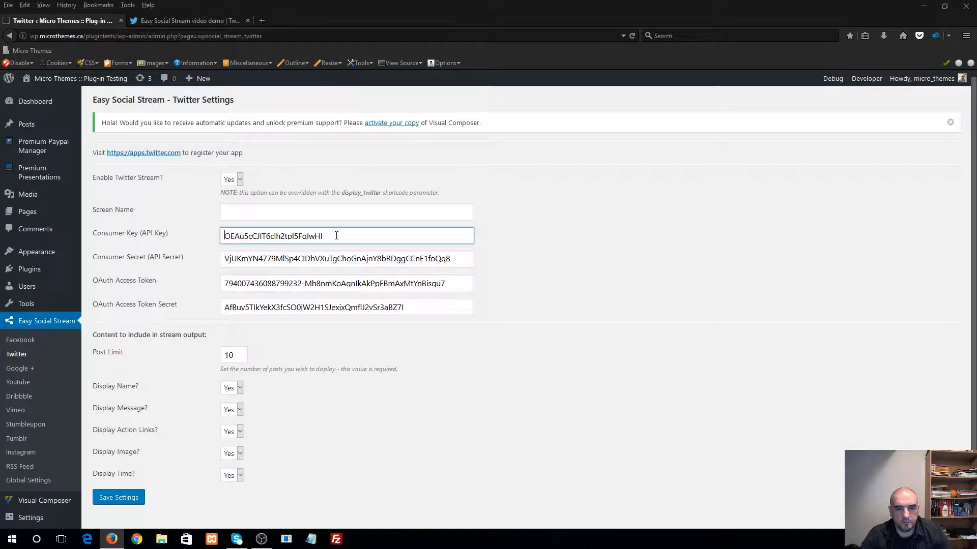
pyautogui.click(464, 262)
pyautogui.click(461, 282)
pyautogui.click(448, 305)
pyautogui.click(555, 303)
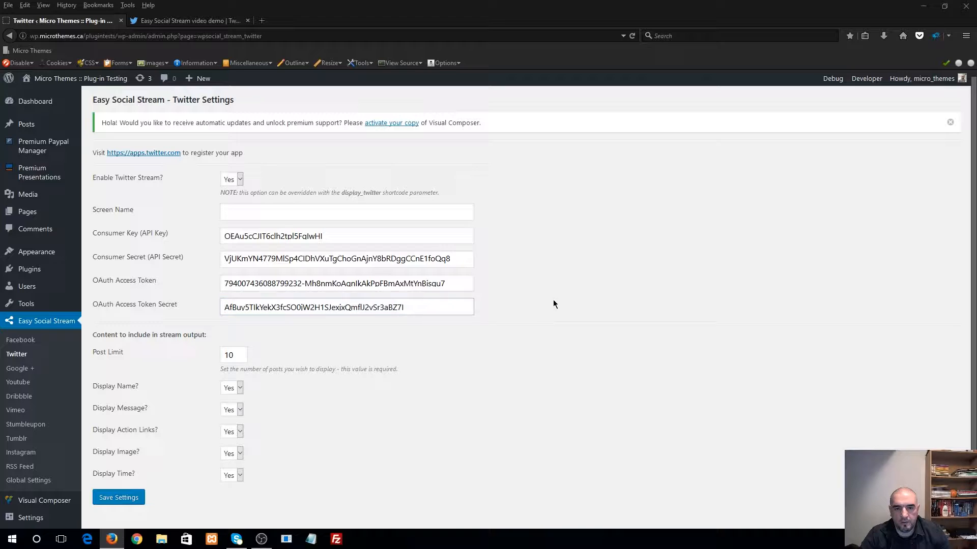
# - Set the Screen Name in the plugin's Twitter settings to Micro_Themes_WP
pyautogui.click(296, 216)
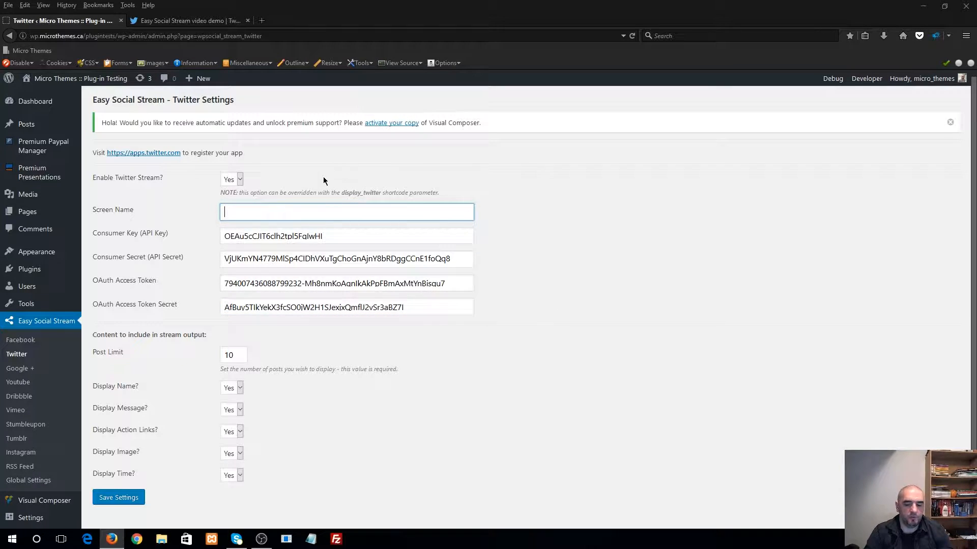
pyautogui.write('Micro')
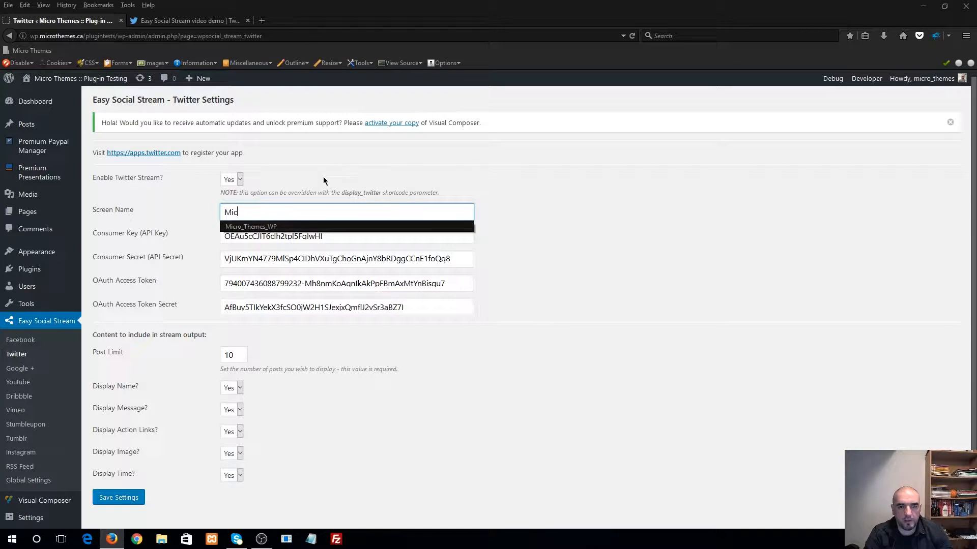
pyautogui.click(270, 230)
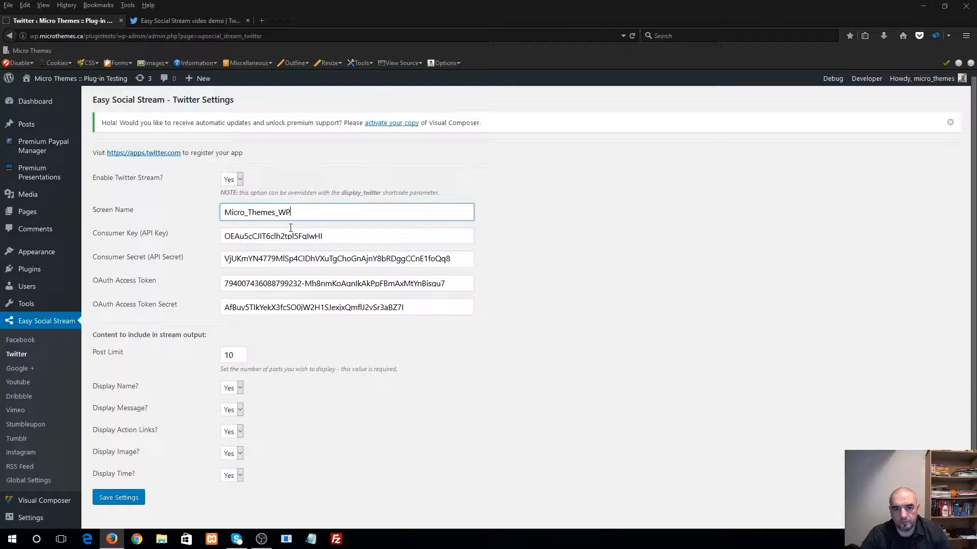
pyautogui.doubleClick(340, 214)
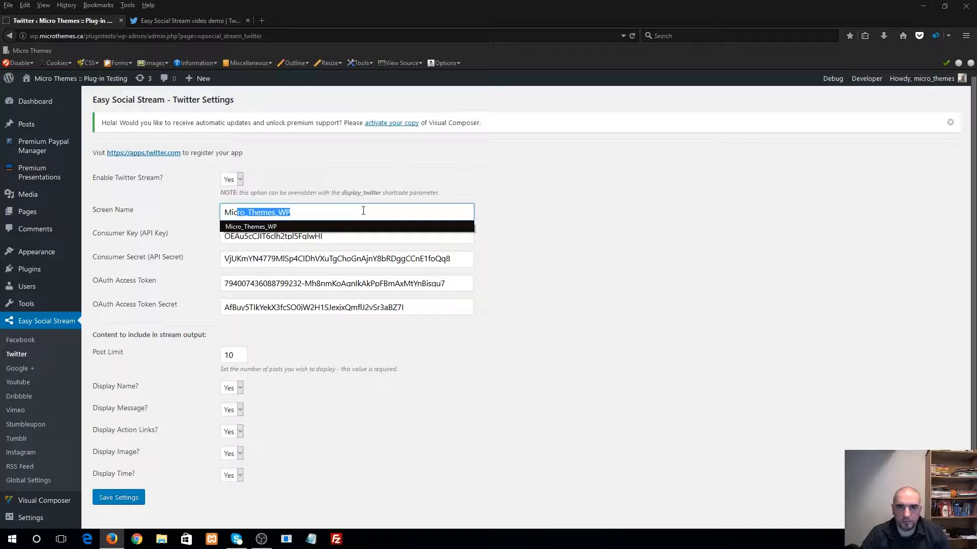
pyautogui.click(318, 213)
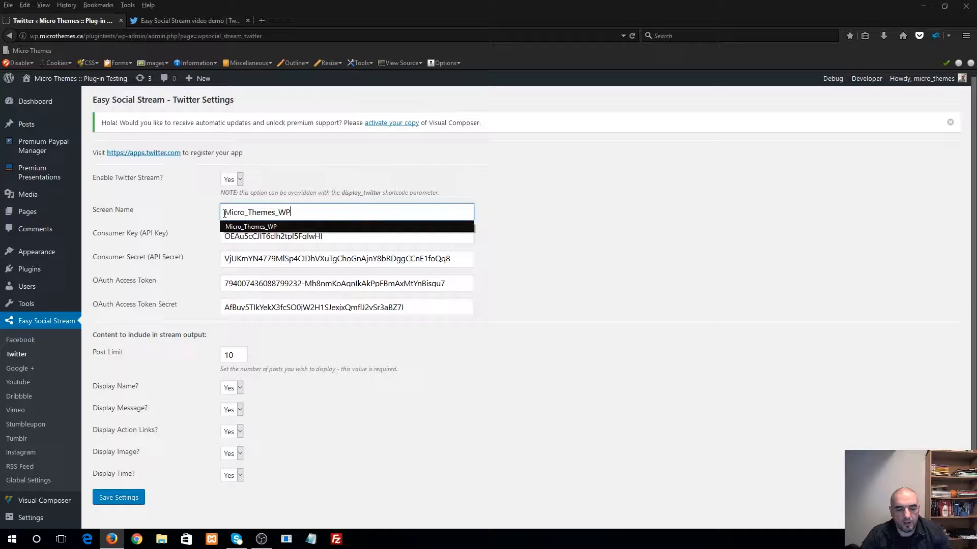
pyautogui.click(224, 213)
pyautogui.write('@')
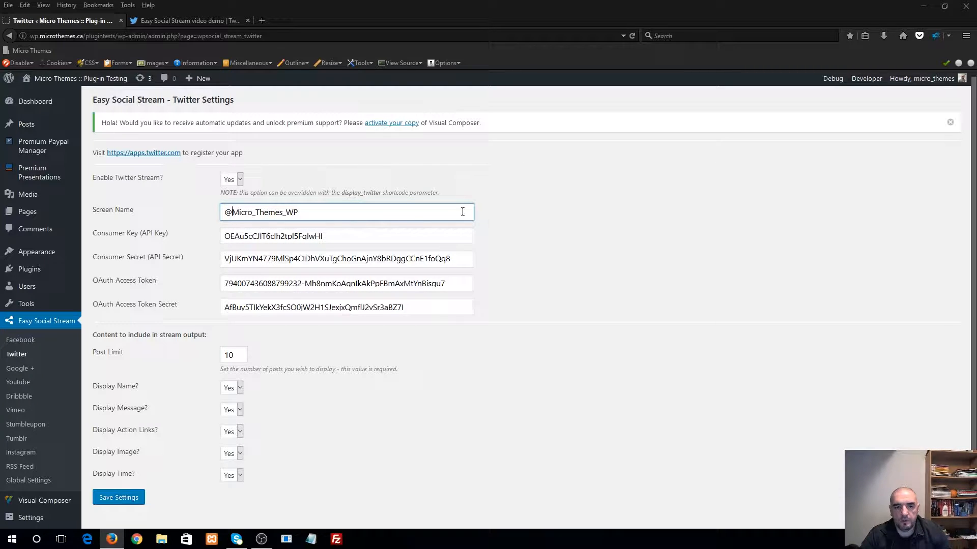
pyautogui.hotkey('shift', 'Home')
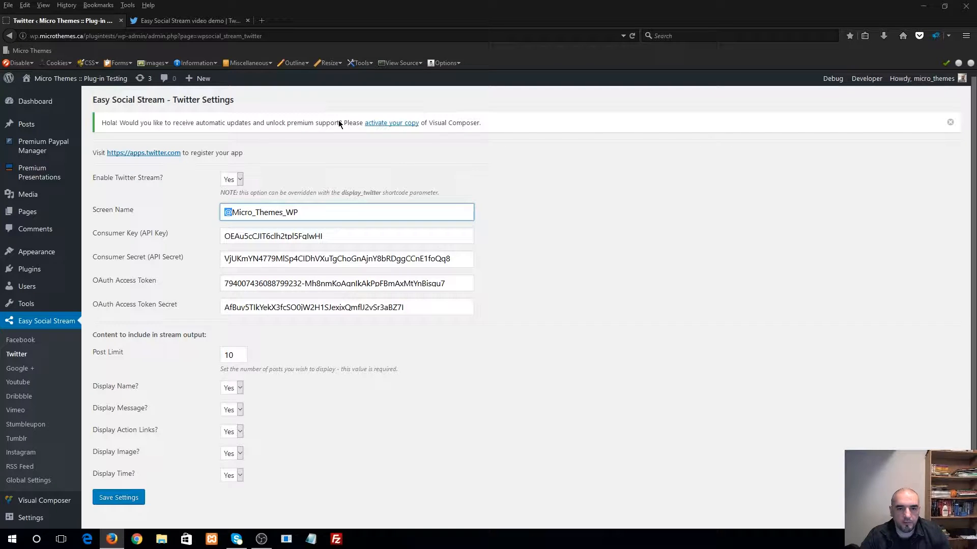
pyautogui.press('BackSpace')
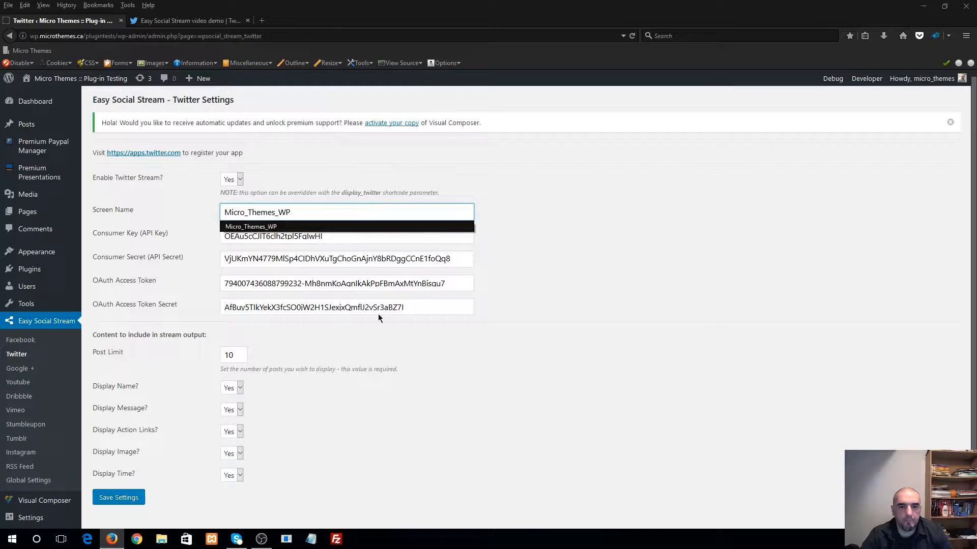
# - Save the Easy Social Stream plugin's Twitter settings
pyautogui.click(431, 387)
pyautogui.tripleClick(423, 365)
pyautogui.click(136, 499)
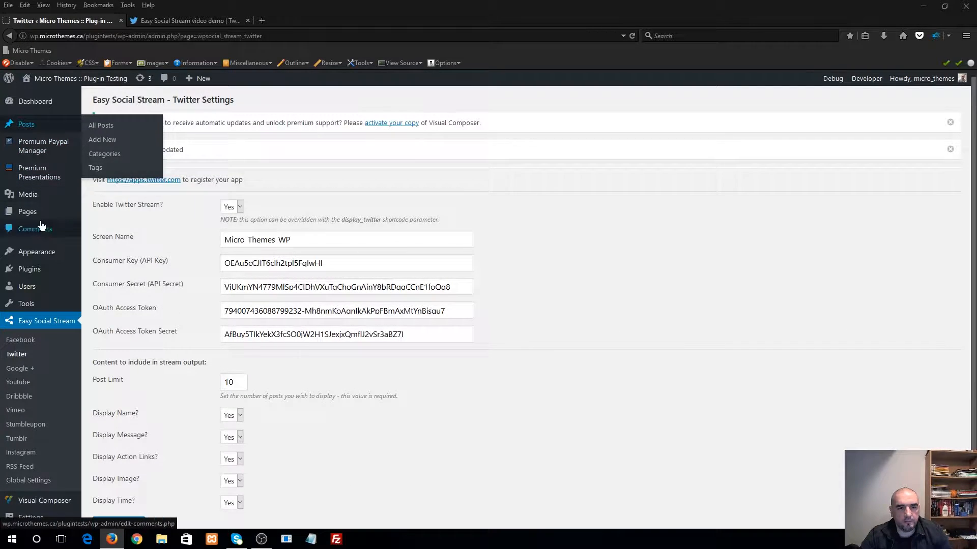
# - Open the site's Easy Social Stream page in a new browser tab and look through the Twitter posts in its stream
pyautogui.rightClick(92, 216)
pyautogui.click(120, 222)
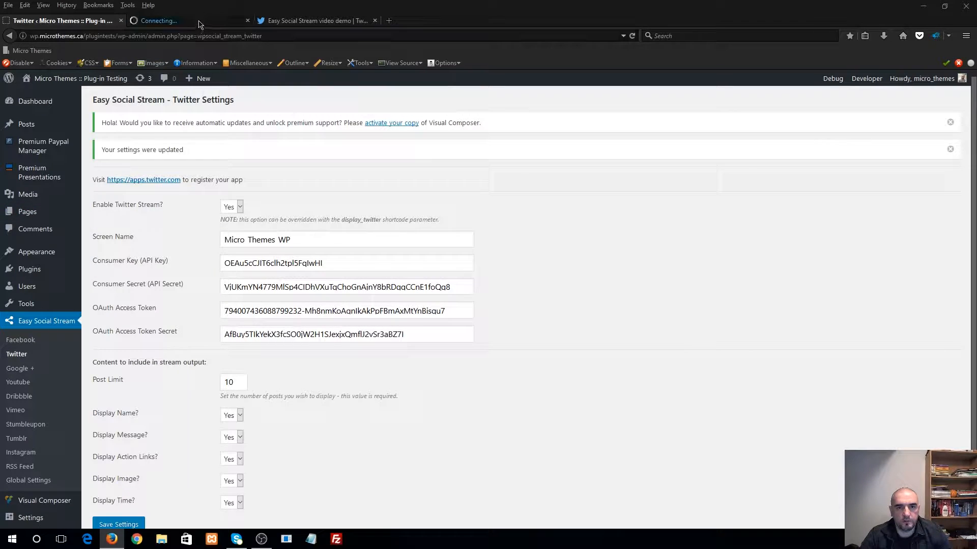
pyautogui.click(196, 218)
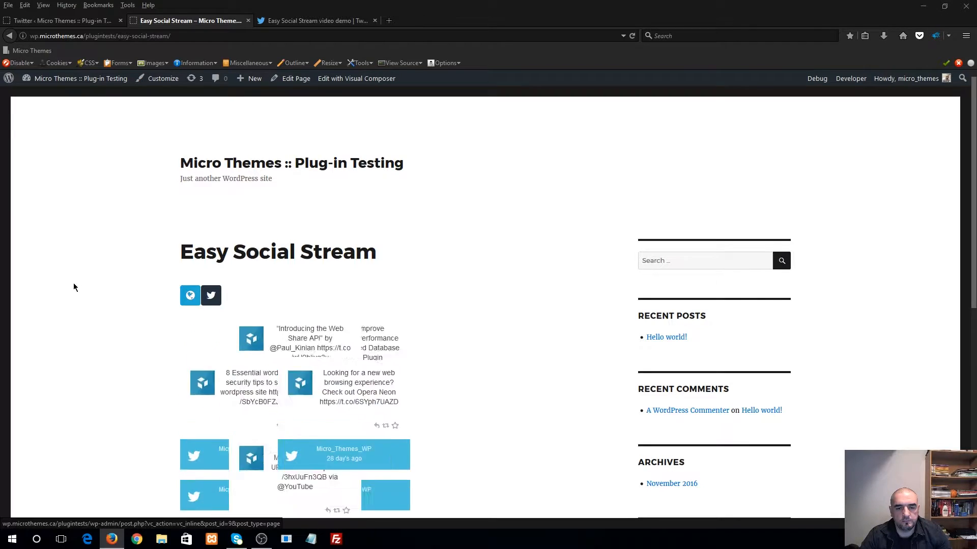
pyautogui.scroll(-2, 76, 285)
pyautogui.scroll(-2, 78, 275)
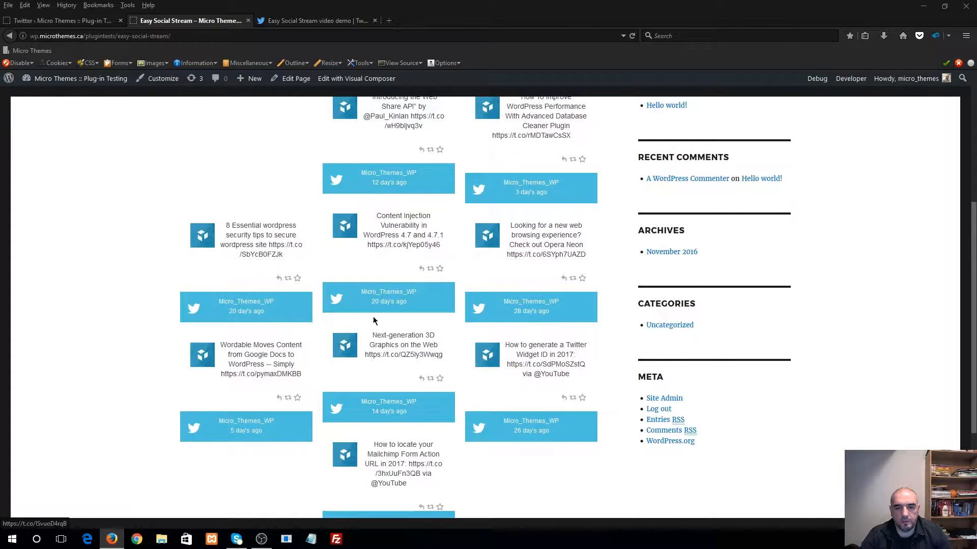
pyautogui.scroll(-2, 81, 294)
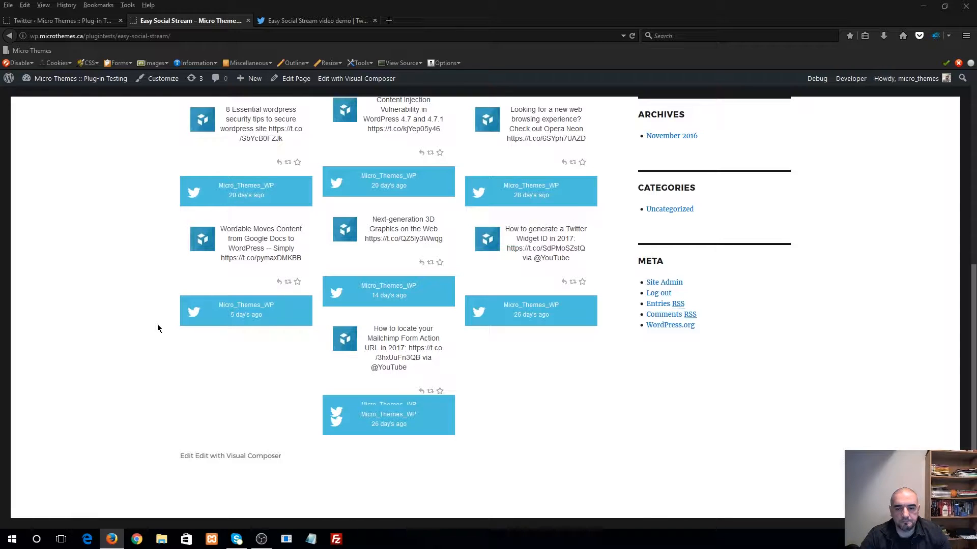
pyautogui.scroll(3, 158, 328)
pyautogui.scroll(2, 142, 305)
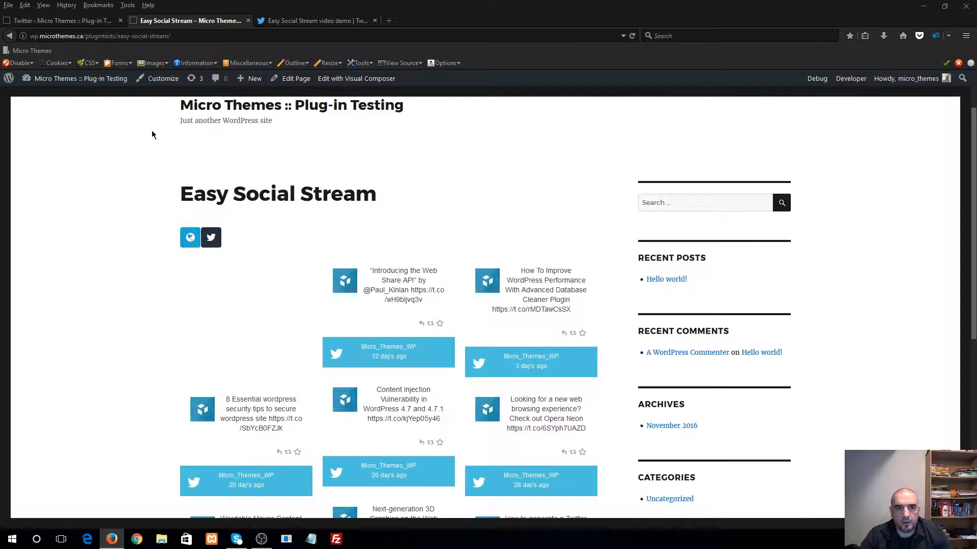
# - Return to the Twitter application's keys page and review its application settings and access token sections
pyautogui.click(87, 23)
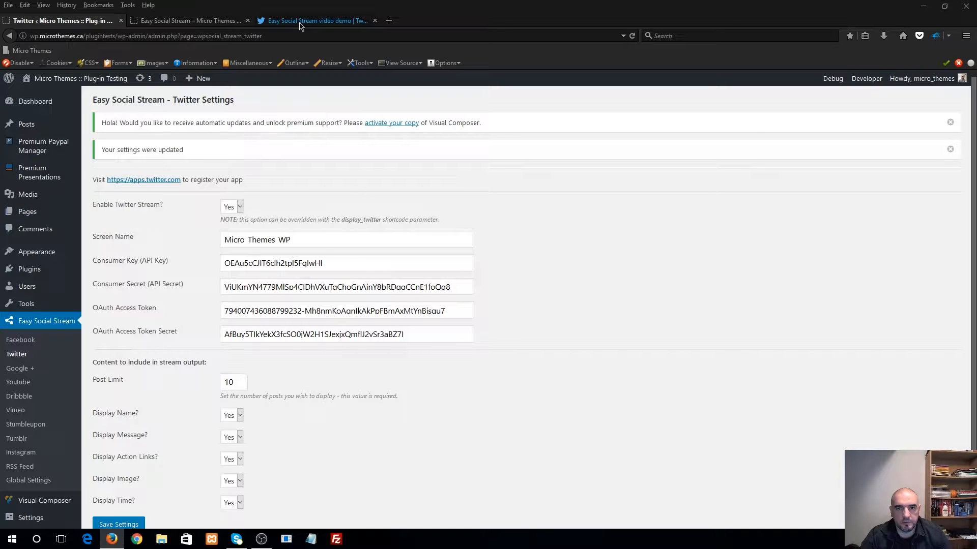
pyautogui.click(300, 23)
pyautogui.click(122, 149)
pyautogui.scroll(3, 160, 185)
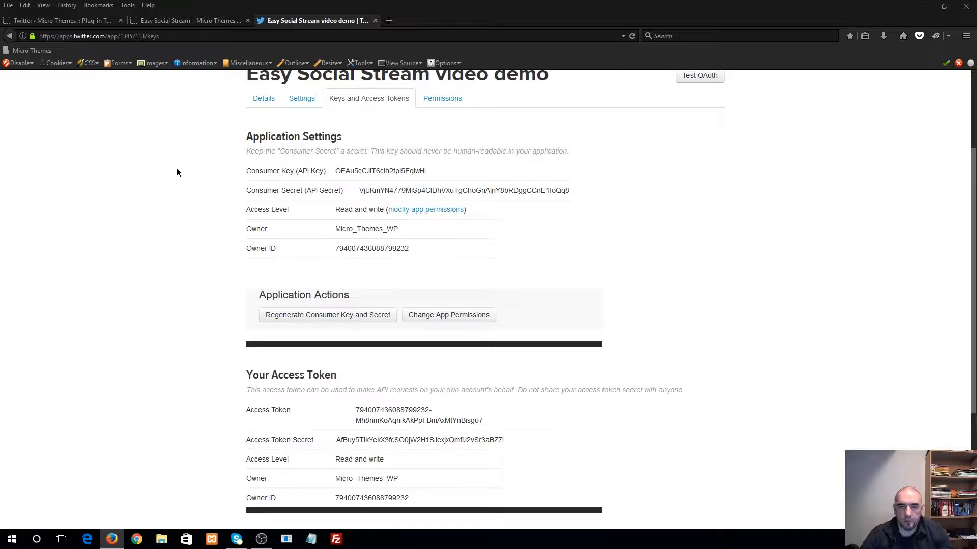
pyautogui.scroll(3, 153, 168)
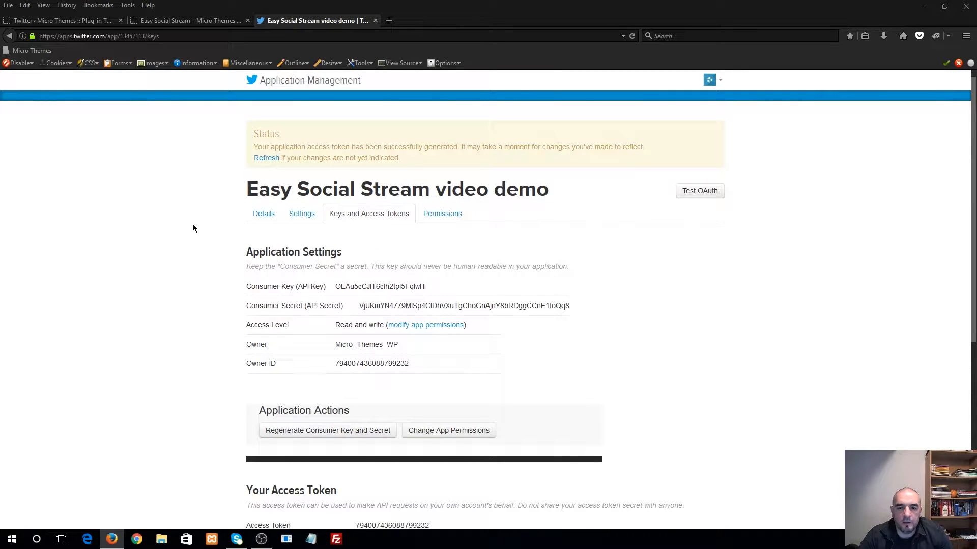
pyautogui.scroll(-5, 193, 229)
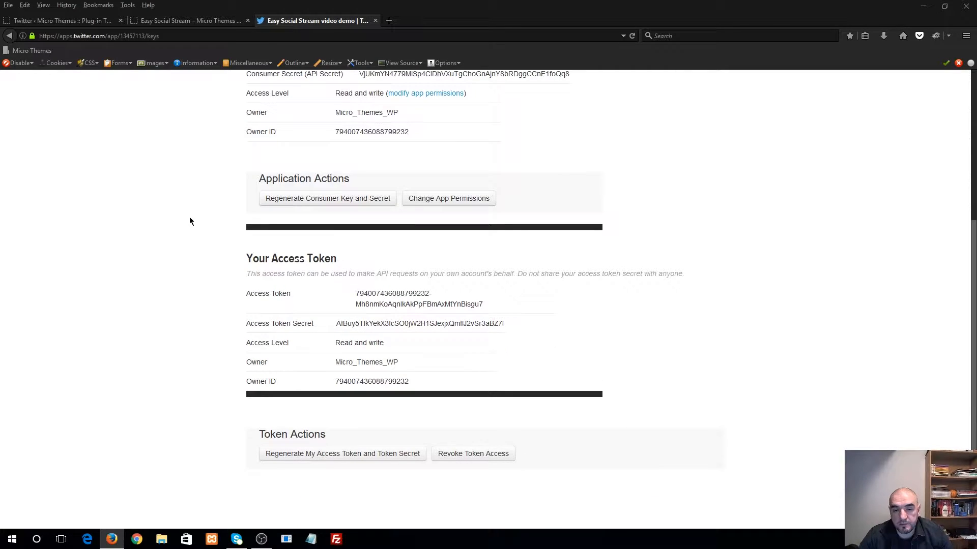